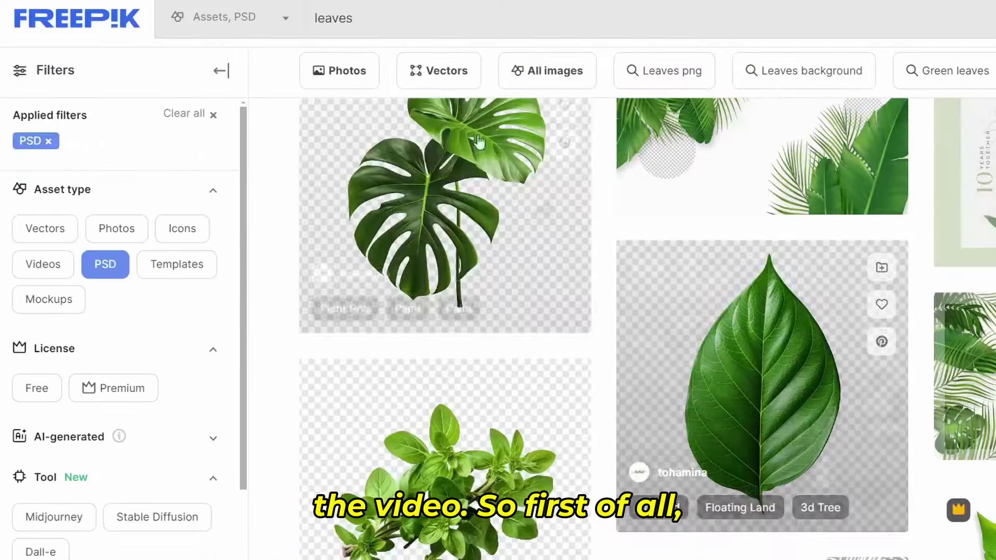
Browse the PSD results for leaves on Freepik and inspect the 3d green leaf -6.psd document in Photoshop.
{"action": "scroll", "coordinate": [773, 280], "scroll_direction": "down", "scroll_amount": 10}
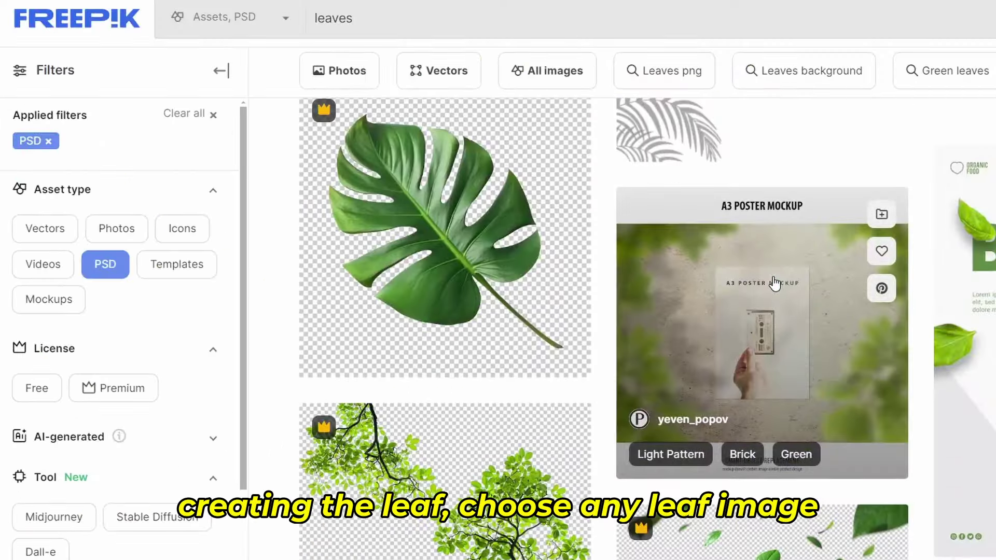
{"action": "scroll", "coordinate": [775, 283], "scroll_direction": "down", "scroll_amount": 15}
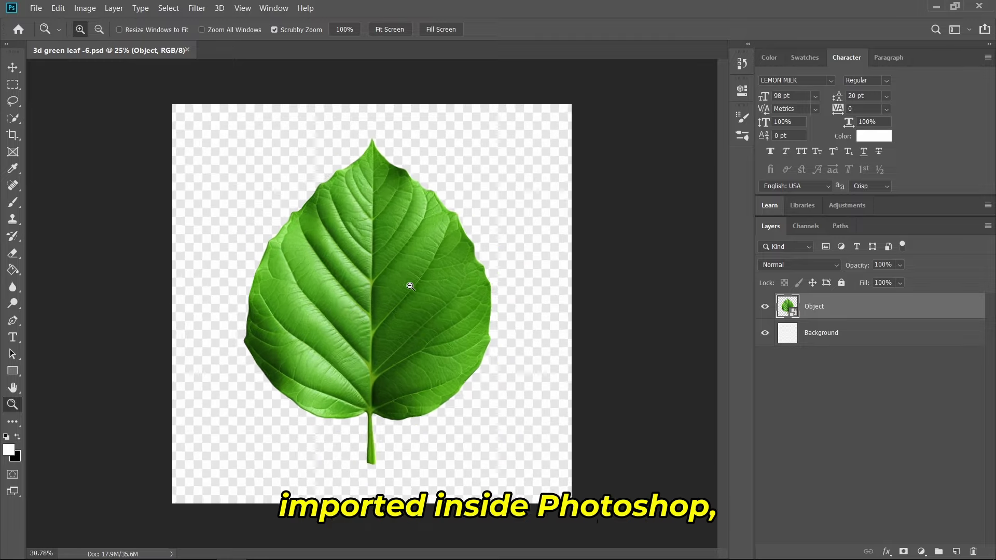
{"action": "mouse_move", "coordinate": [409, 285]}
{"action": "left_mouse_down"}
{"action": "mouse_move", "coordinate": [396, 283]}
{"action": "mouse_move", "coordinate": [411, 281]}
{"action": "left_mouse_up"}
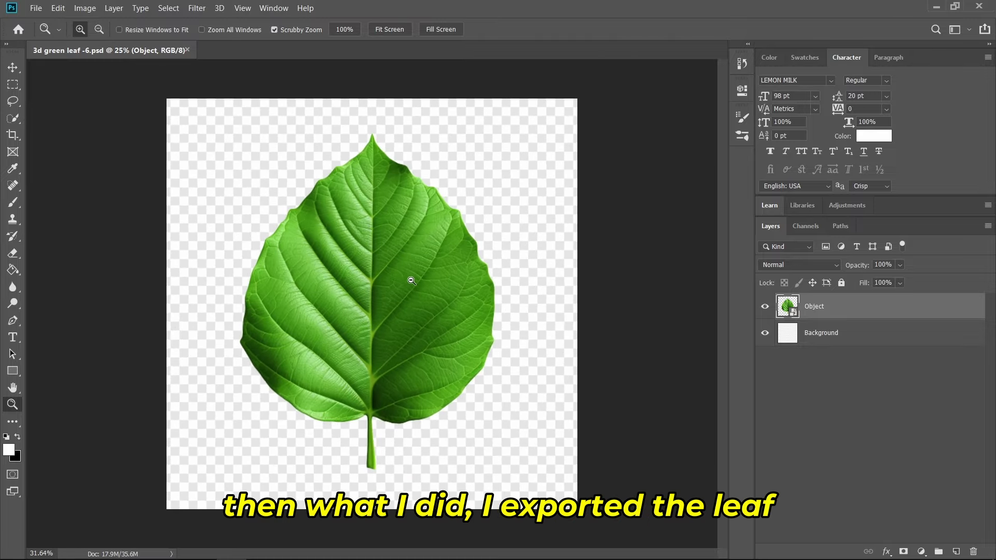
{"action": "key", "text": "v"}
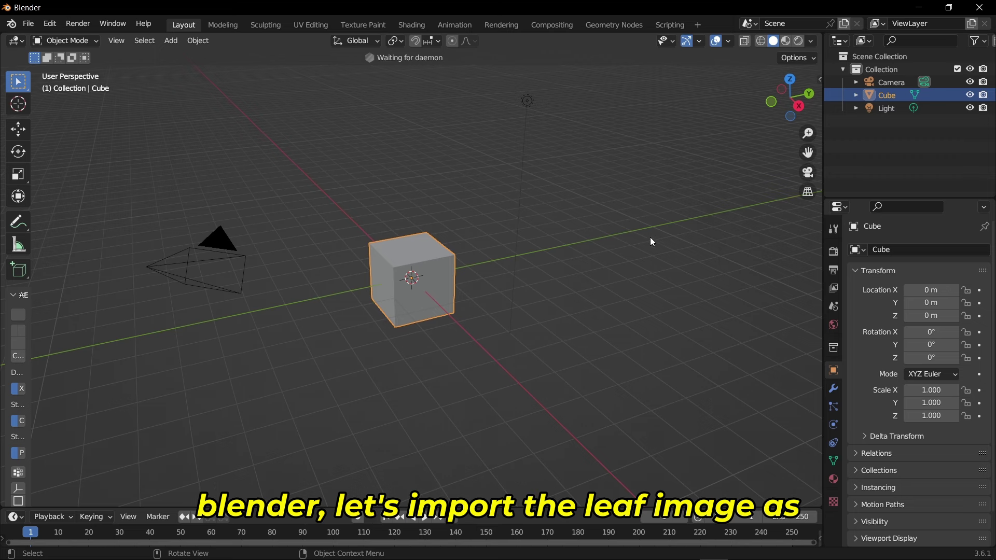
Switch to Blender and delete every default object in the scene.
{"action": "middle_click_drag", "start_coordinate": [652, 242], "coordinate": [529, 242]}
{"action": "key", "text": "a"}
{"action": "key", "text": "Delete"}
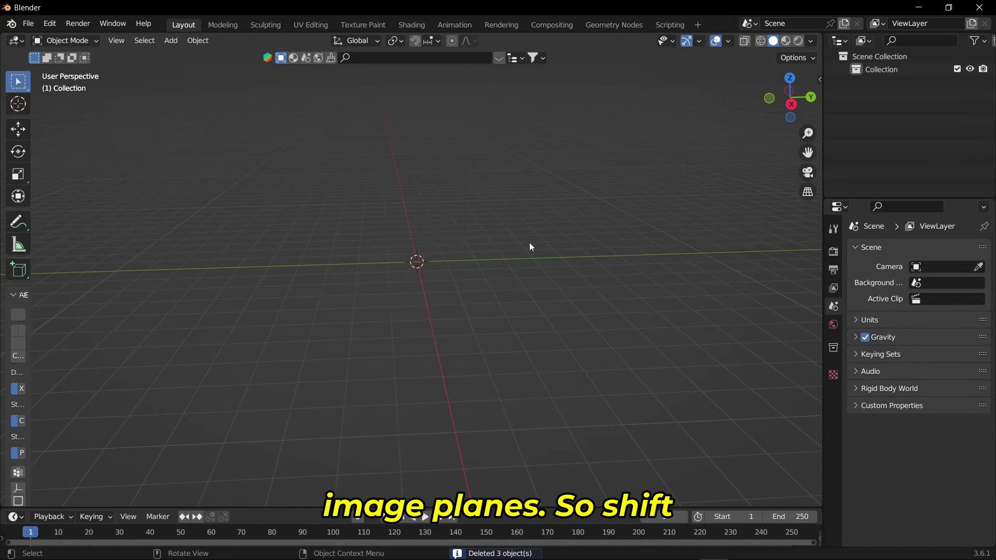
Search the add-ons in the Blender preferences for "image".
{"action": "key", "text": "shift+a"}
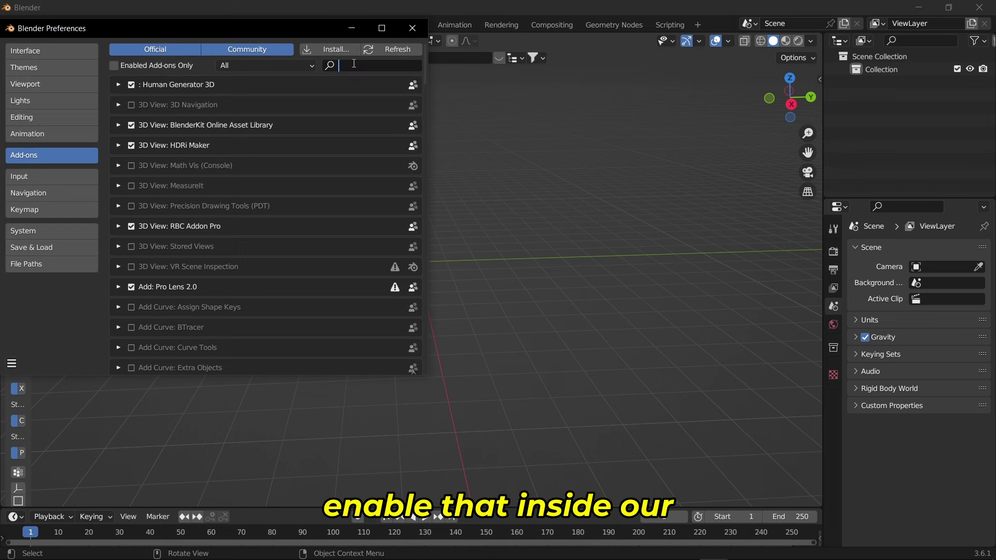
{"action": "type", "text": "imGE"}
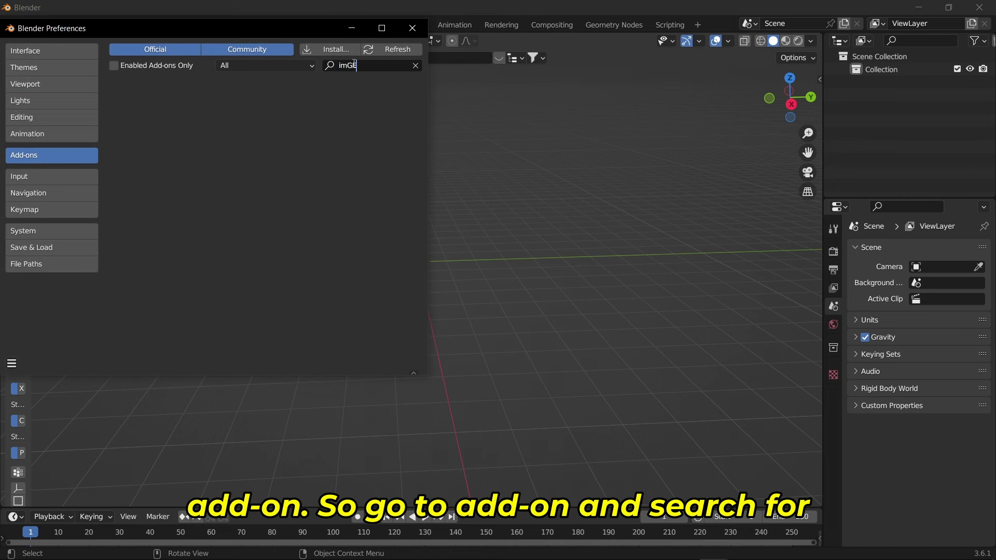
{"action": "key", "text": "BackSpace"}
{"action": "key", "text": "BackSpace"}
{"action": "type", "text": "a"}
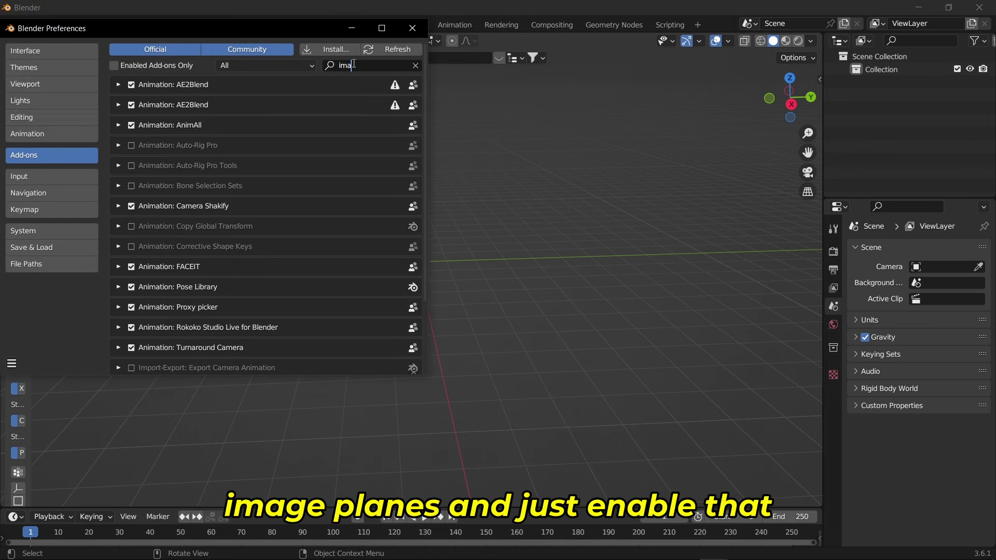
{"action": "type", "text": "ge"}
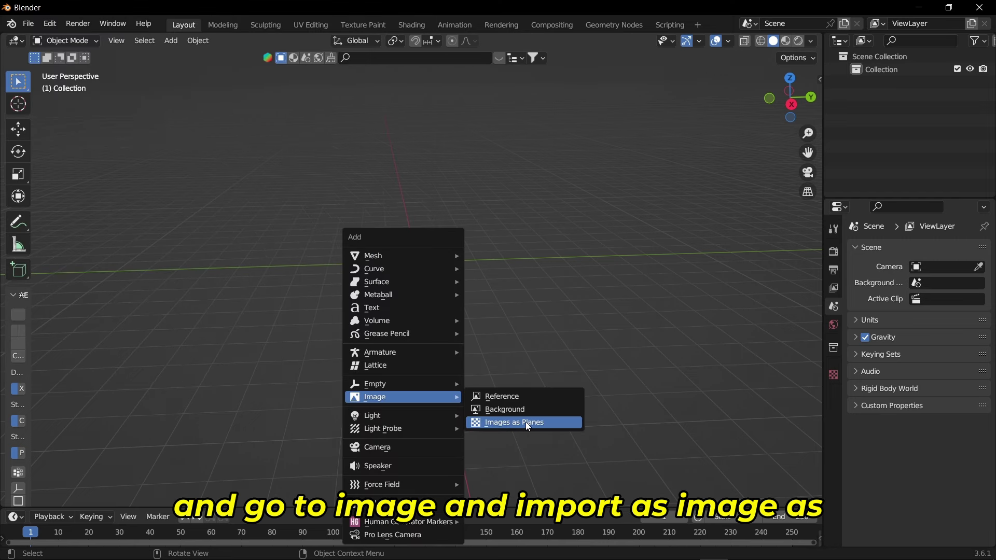
Import the Base Color leaf image as a plane and rotate it upright, 90° about X.
{"action": "left_click", "coordinate": [525, 422]}
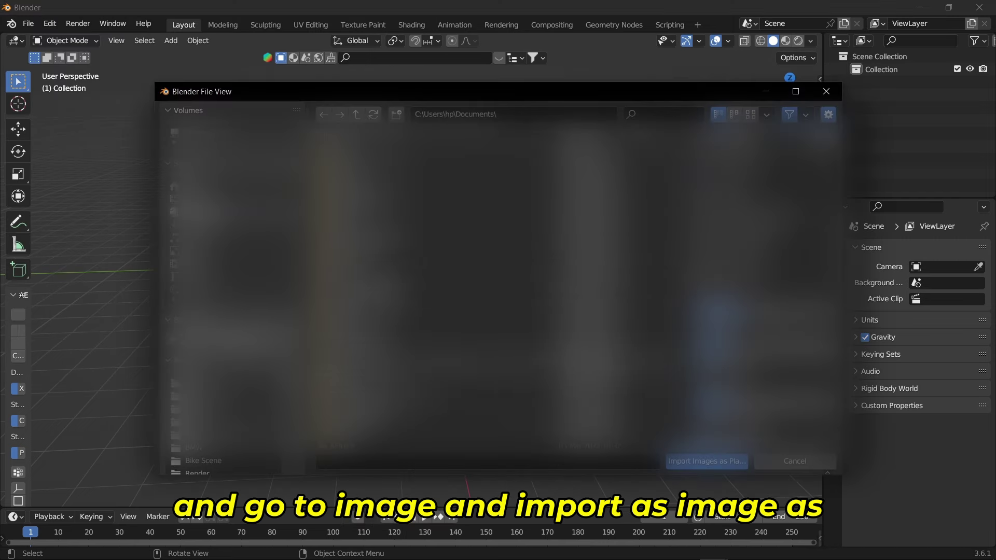
{"action": "double_click", "coordinate": [465, 328]}
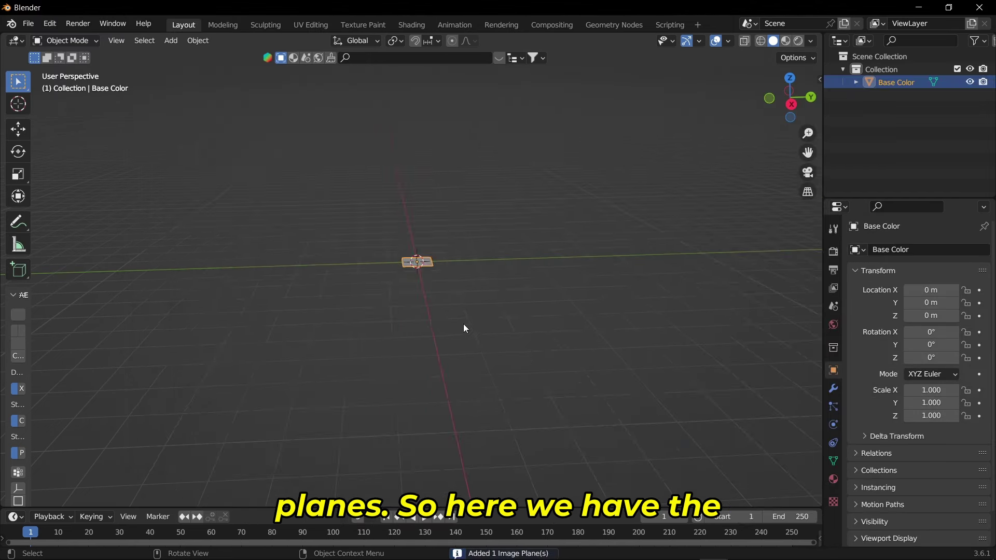
{"action": "middle_click_drag", "start_coordinate": [463, 328], "coordinate": [465, 261]}
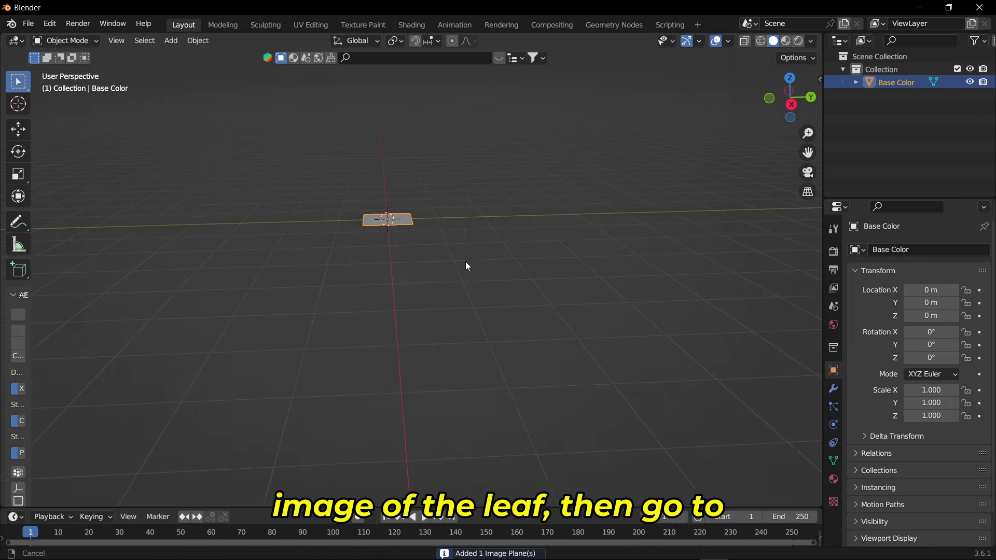
{"action": "key", "text": "r"}
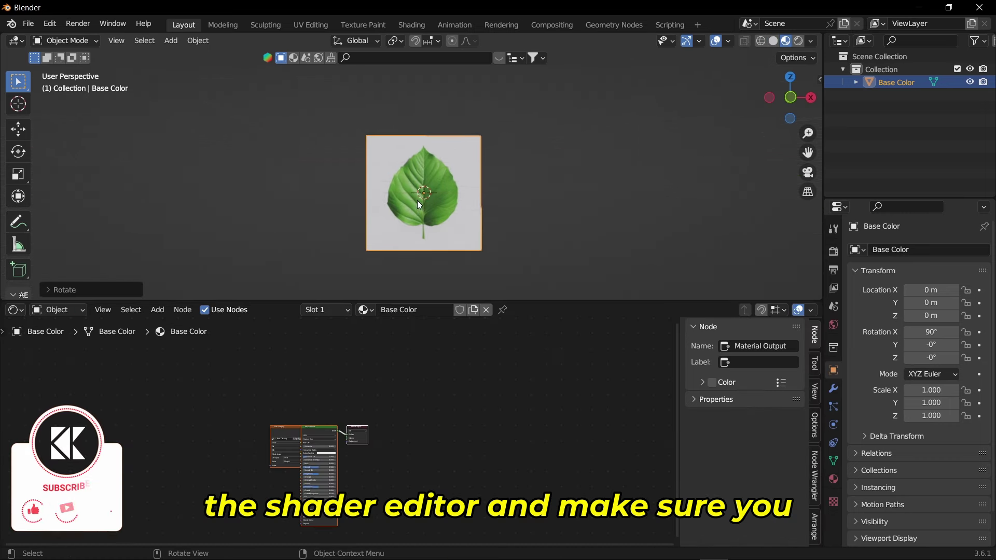
Connect the Color output of the Alpha Map.png texture to the leaf shader's Alpha input and check the cut-out edges.
{"action": "scroll", "coordinate": [417, 200], "scroll_direction": "up", "scroll_amount": 3}
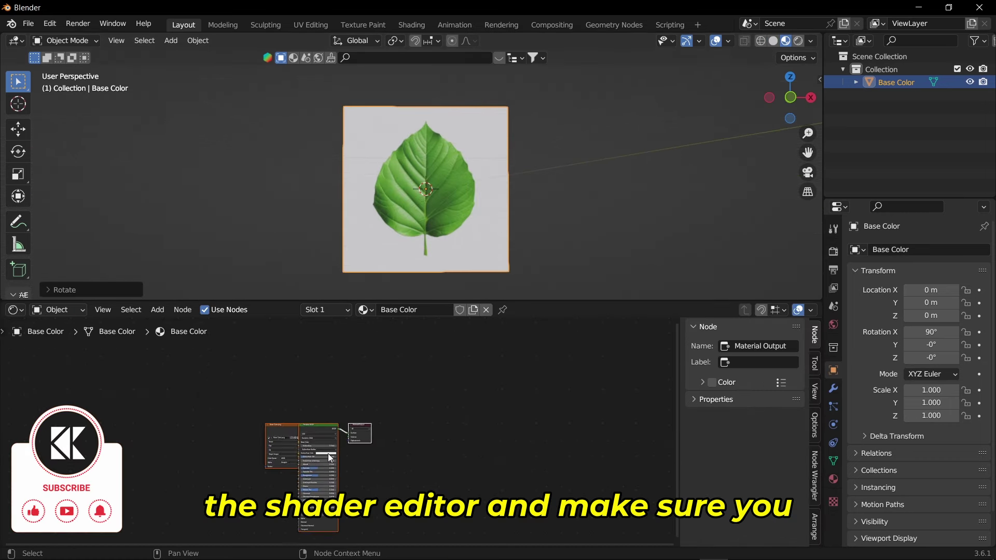
{"action": "scroll", "coordinate": [328, 453], "scroll_direction": "up", "scroll_amount": 3}
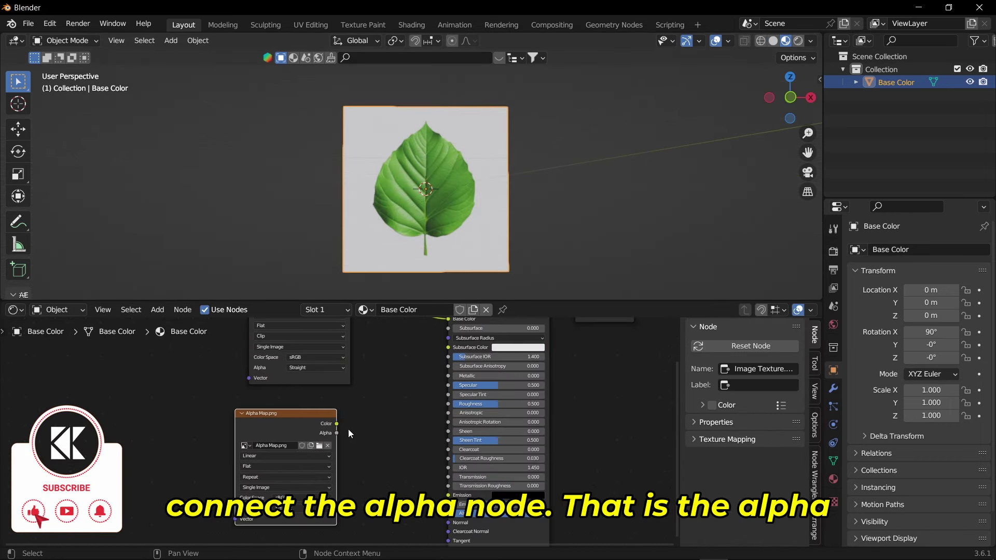
{"action": "middle_click_drag", "start_coordinate": [347, 429], "coordinate": [357, 396]}
{"action": "left_click_drag", "start_coordinate": [360, 382], "coordinate": [426, 477]}
{"action": "scroll", "coordinate": [441, 218], "scroll_direction": "up", "scroll_amount": 3}
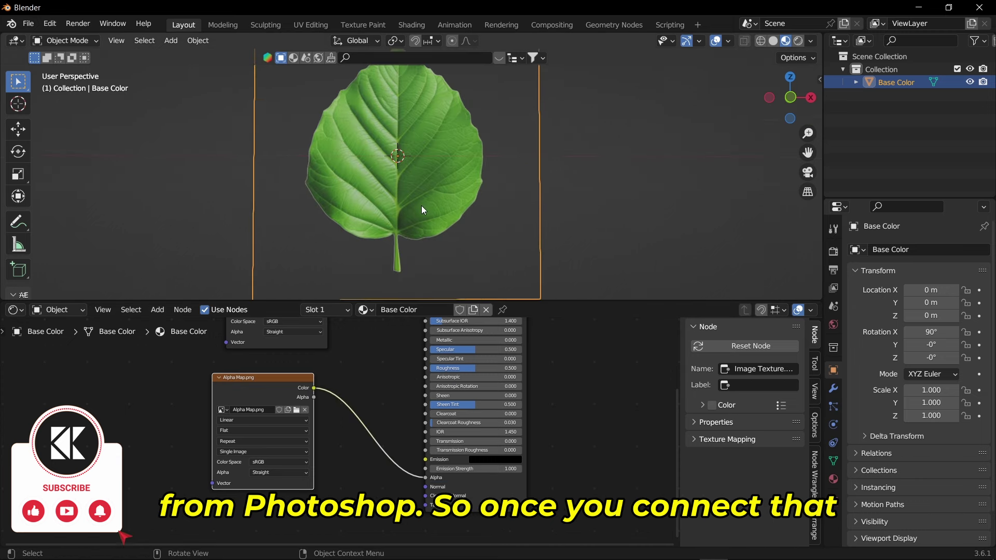
{"action": "mouse_move", "coordinate": [421, 205]}
{"action": "middle_mouse_down"}
{"action": "mouse_move", "coordinate": [476, 214]}
{"action": "mouse_move", "coordinate": [412, 217]}
{"action": "middle_mouse_up"}
{"action": "scroll", "coordinate": [520, 187], "scroll_direction": "up", "scroll_amount": 6}
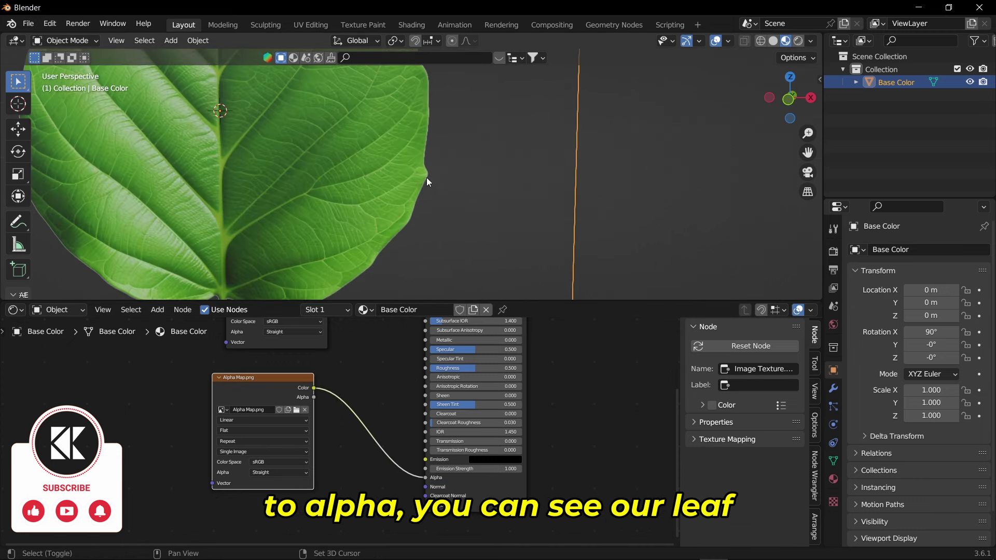
{"action": "scroll", "coordinate": [484, 183], "scroll_direction": "up", "scroll_amount": 2}
{"action": "key", "text": "KP_Decimal"}
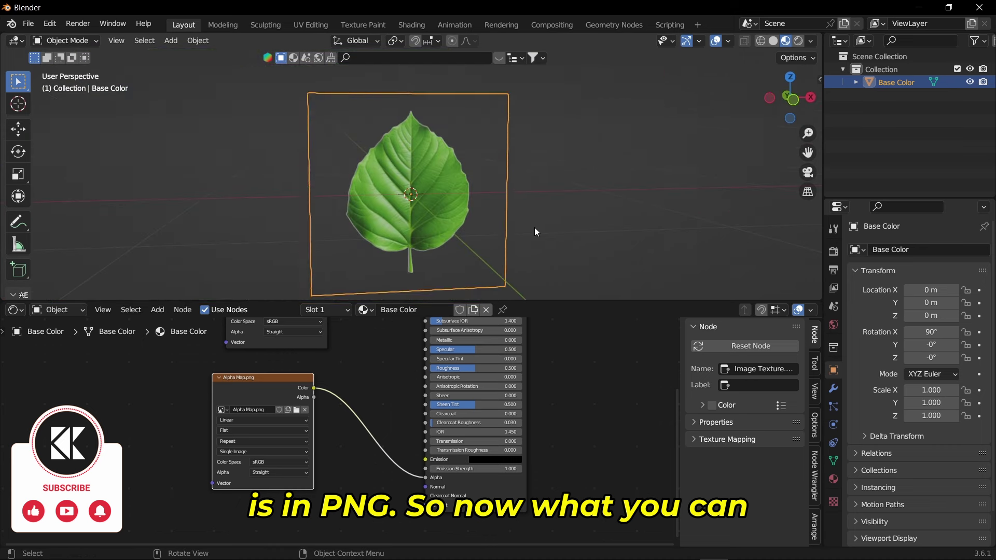
Subdivide the leaf plane's mesh with 5 cuts.
{"action": "left_click", "coordinate": [534, 227]}
{"action": "middle_click_drag", "start_coordinate": [534, 227], "coordinate": [477, 225]}
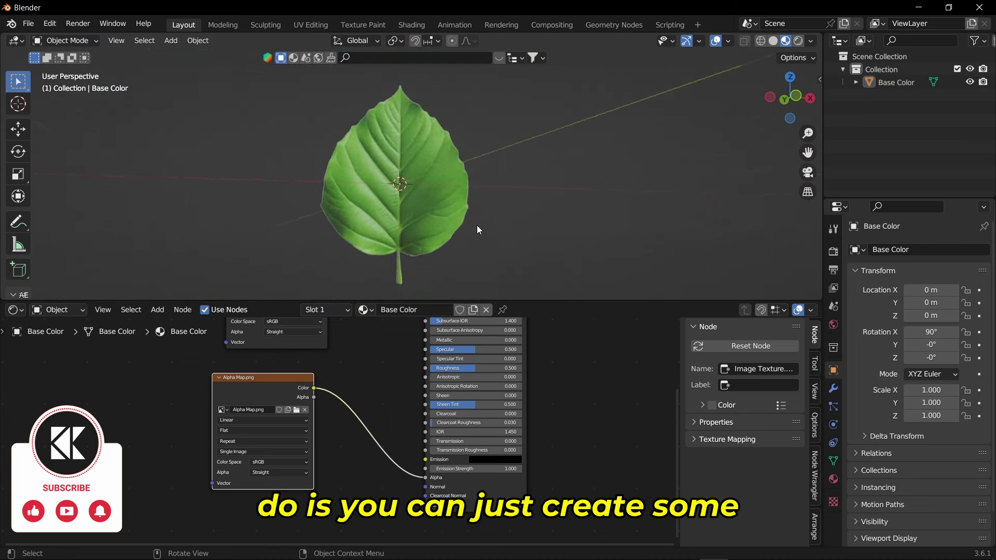
{"action": "key", "text": "Tab"}
{"action": "right_click", "coordinate": [218, 197]}
{"action": "left_click", "coordinate": [218, 200]}
{"action": "left_click", "coordinate": [51, 289]}
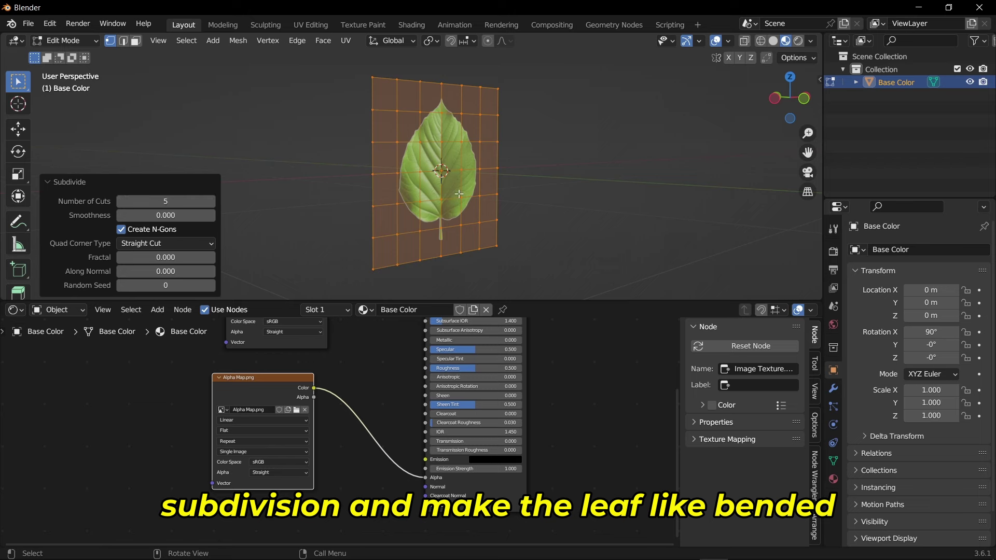
{"action": "key", "text": "Tab"}
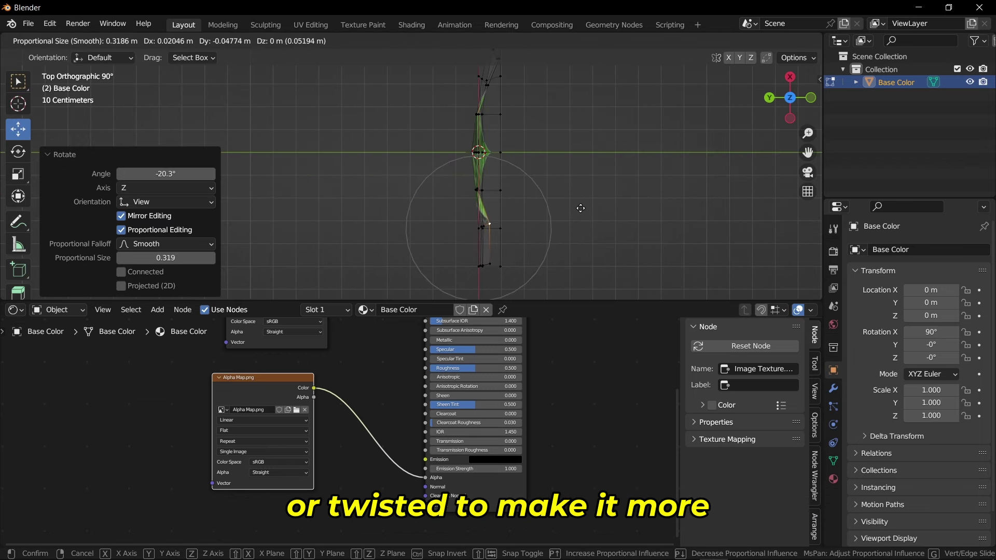
Bend the leaf mesh by moving its vertices with smooth proportional editing, and shade the leaf smooth.
{"action": "left_click", "coordinate": [580, 208]}
{"action": "middle_click_drag", "start_coordinate": [581, 208], "coordinate": [529, 166]}
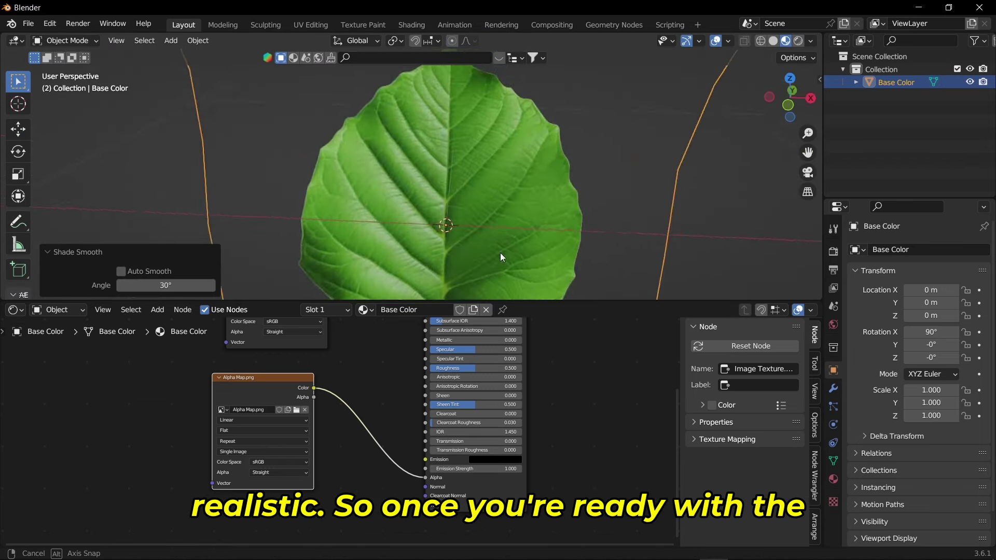
{"action": "middle_click_drag", "start_coordinate": [500, 257], "coordinate": [527, 220]}
{"action": "scroll", "coordinate": [567, 189], "scroll_direction": "down", "scroll_amount": 3}
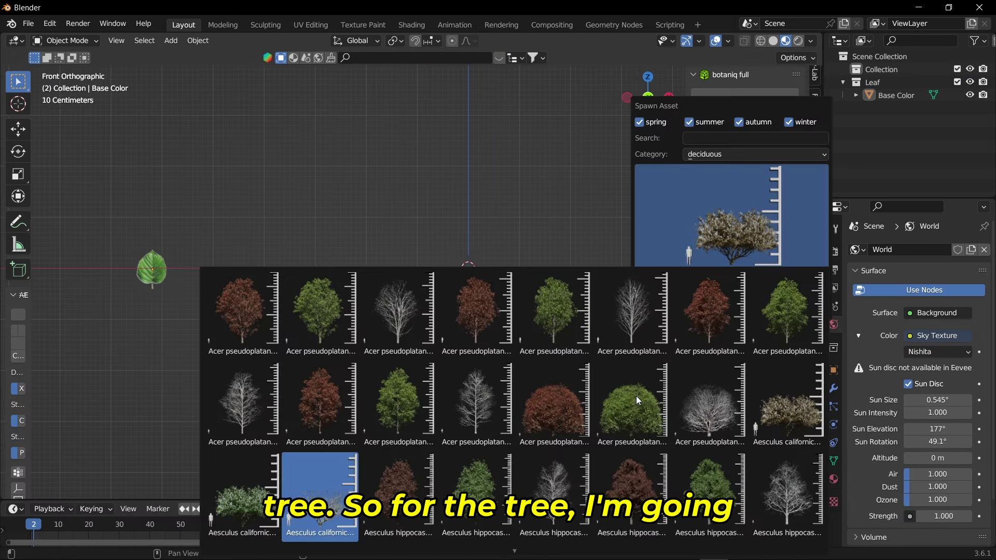
Spawn the Tree_Alnus-glutinosa_B_autumn asset from botaniq's deciduous category at the scene's centre.
{"action": "scroll", "coordinate": [636, 396], "scroll_direction": "down", "scroll_amount": 8}
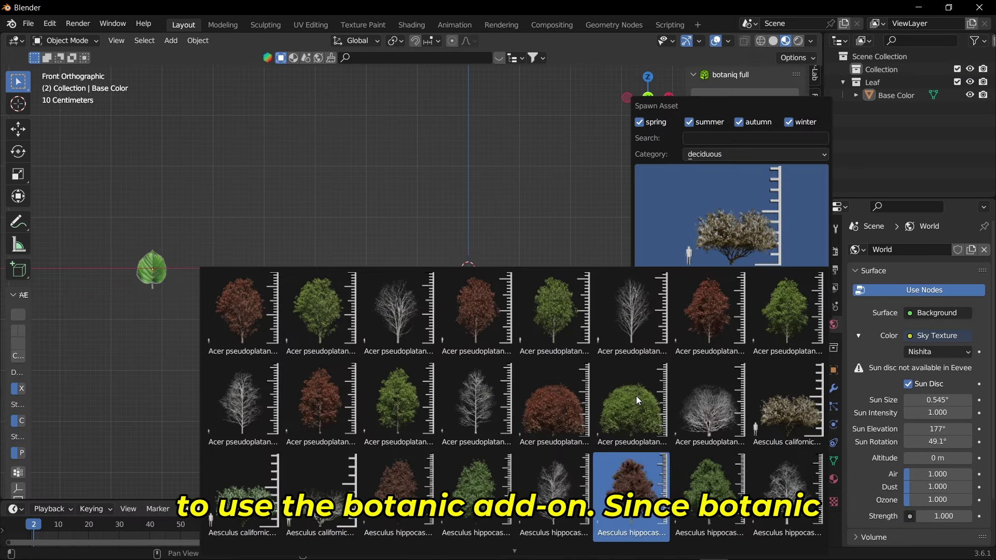
{"action": "scroll", "coordinate": [636, 396], "scroll_direction": "down", "scroll_amount": 3}
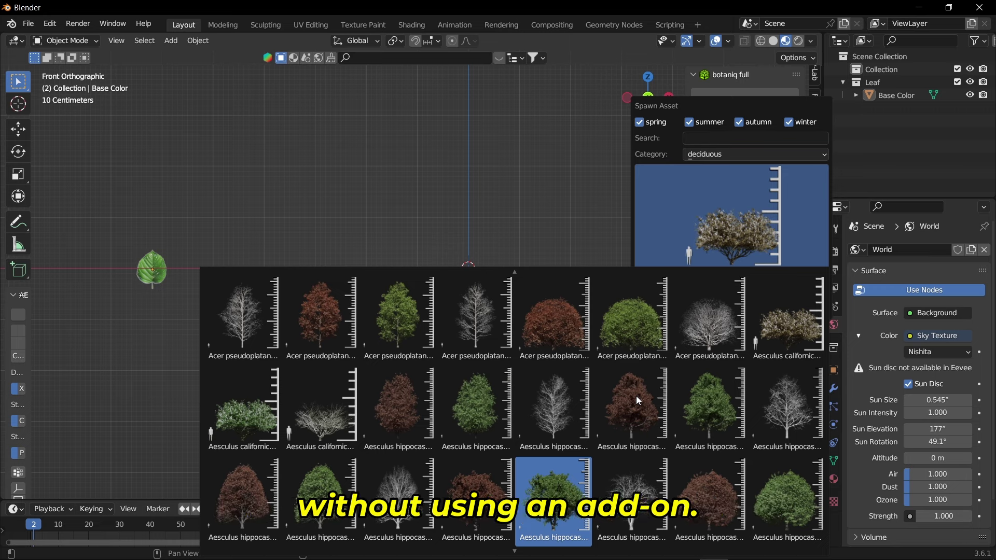
{"action": "key", "text": "Right"}
{"action": "key", "text": "Right"}
{"action": "key", "text": "Right"}
{"action": "key", "text": "Right"}
{"action": "key", "text": "Right"}
{"action": "key", "text": "Right"}
{"action": "key", "text": "Right"}
{"action": "key", "text": "Right"}
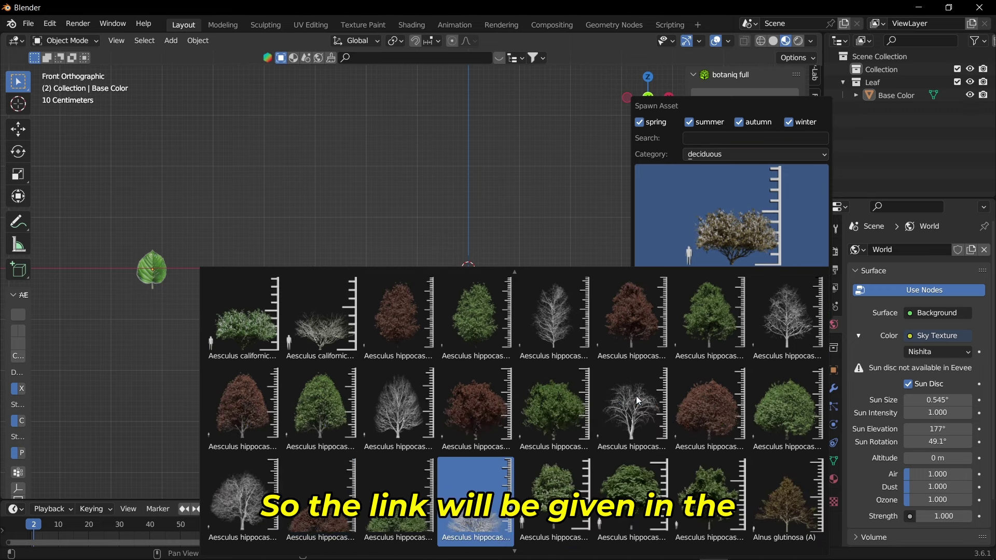
{"action": "key", "text": "Return"}
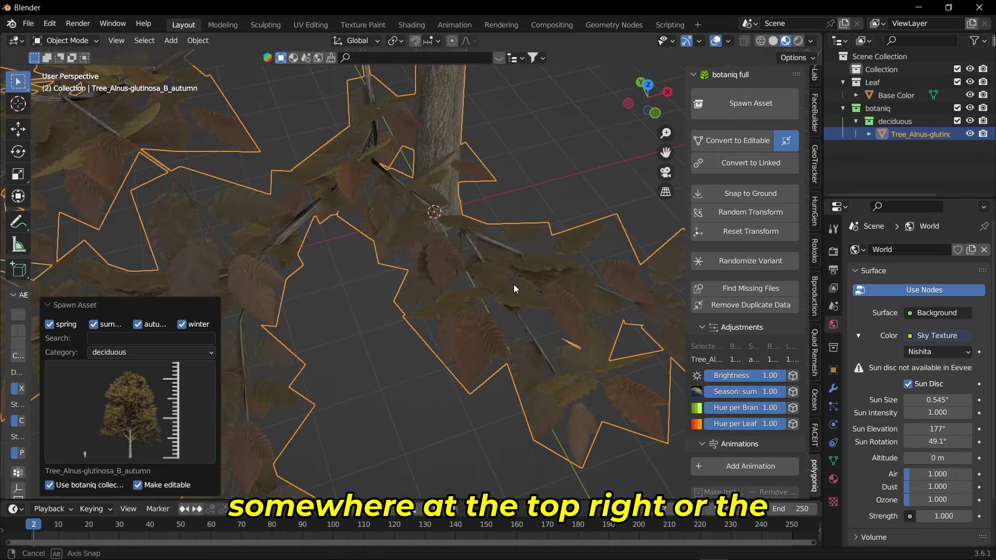
{"action": "scroll", "coordinate": [514, 283], "scroll_direction": "down", "scroll_amount": 8}
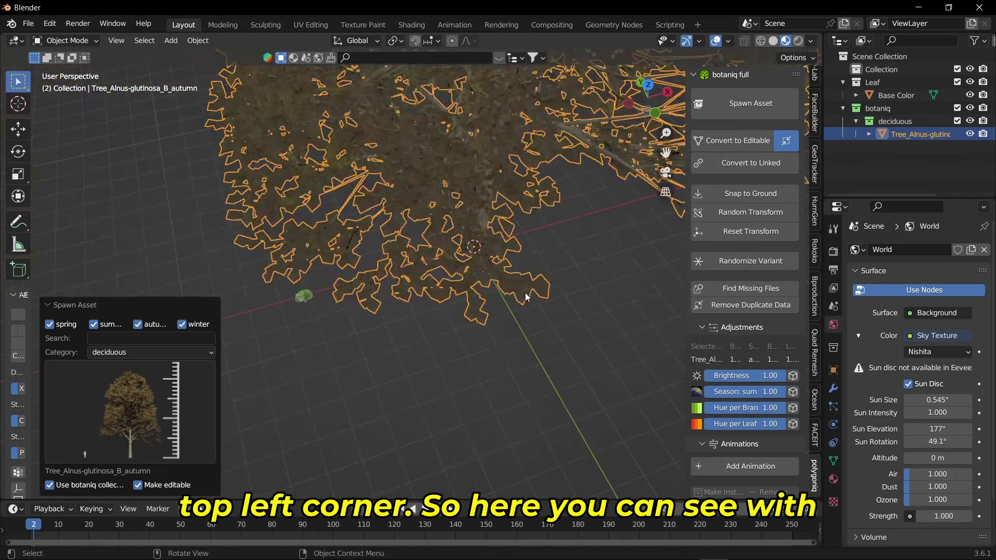
{"action": "middle_click_drag", "start_coordinate": [514, 283], "coordinate": [444, 291]}
{"action": "left_click", "coordinate": [536, 332]}
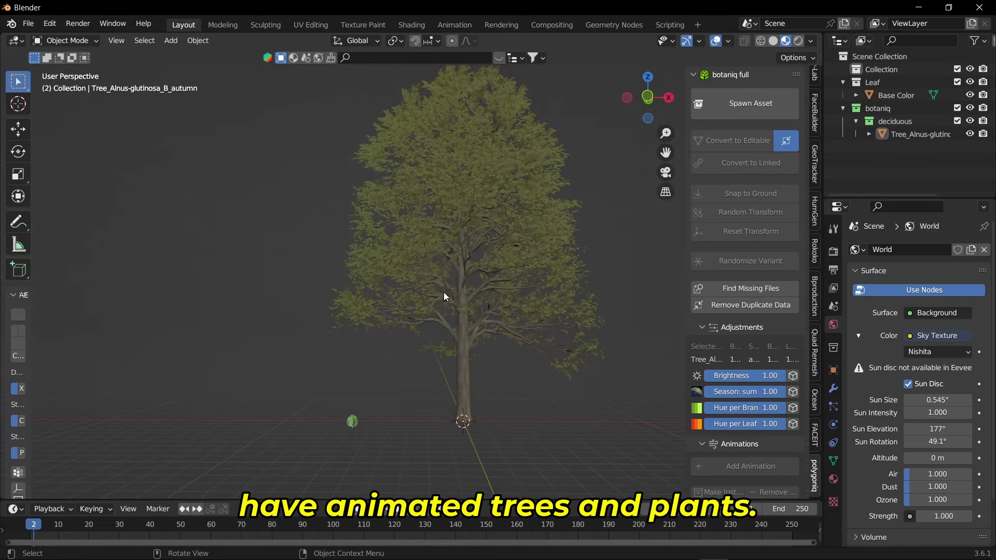
Add a Wind-Best-Fit animation to the alder tree and play it back.
{"action": "mouse_move", "coordinate": [458, 334]}
{"action": "middle_mouse_down"}
{"action": "mouse_move", "coordinate": [466, 335]}
{"action": "mouse_move", "coordinate": [447, 376]}
{"action": "mouse_move", "coordinate": [446, 318]}
{"action": "middle_mouse_up"}
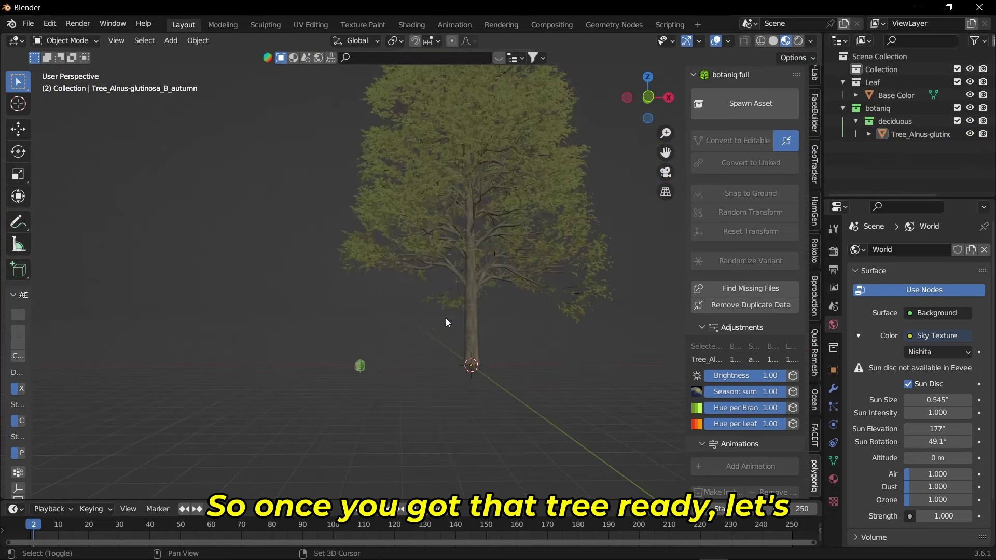
{"action": "mouse_move", "coordinate": [441, 552]}
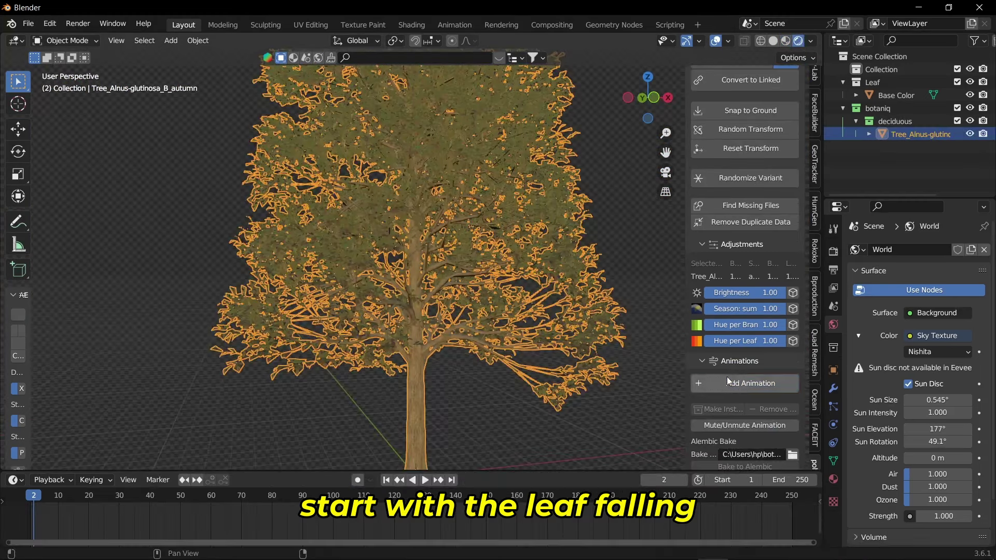
{"action": "left_click", "coordinate": [726, 377]}
{"action": "left_click", "coordinate": [727, 432]}
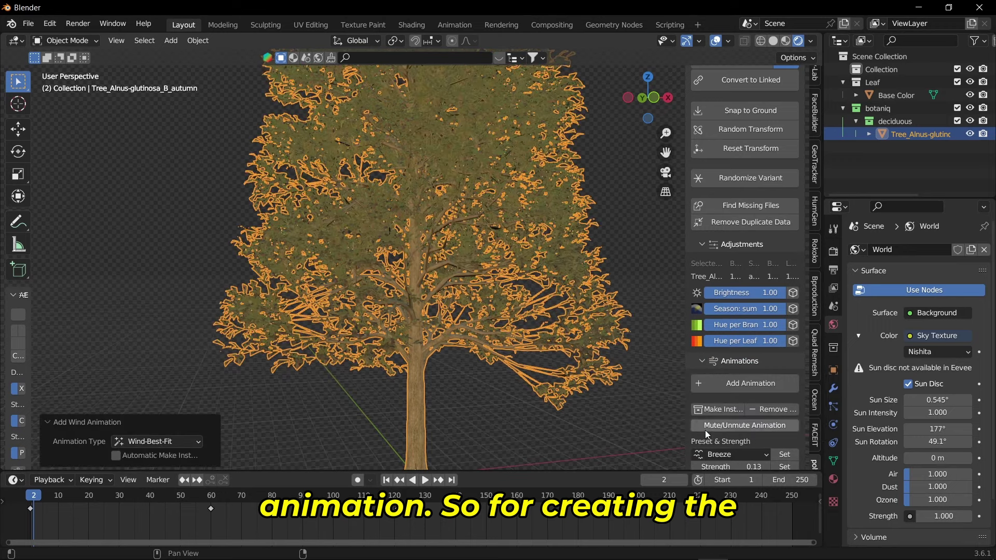
{"action": "left_click", "coordinate": [499, 418]}
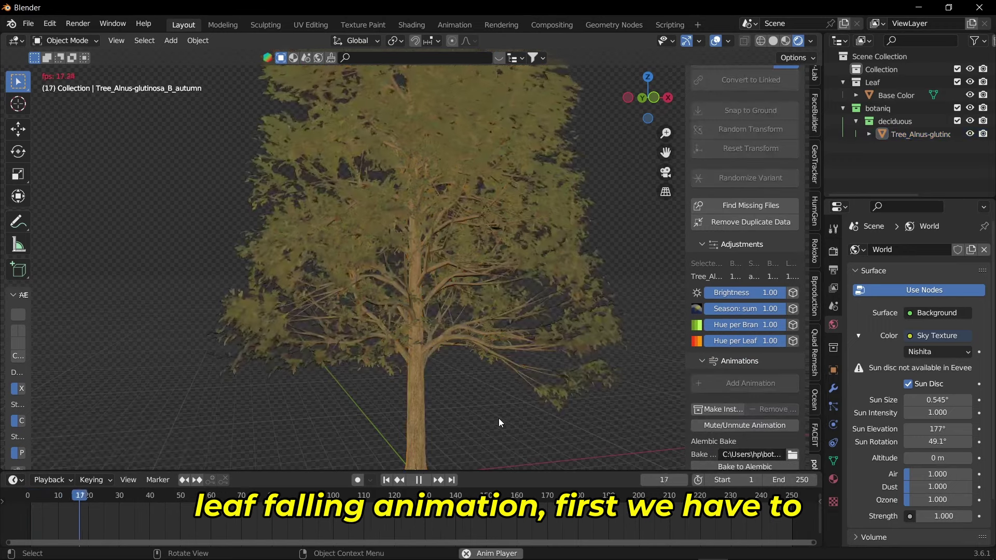
Add a mesh plane at the base of the tree and scale it up by about 2.63.
{"action": "scroll", "coordinate": [498, 363], "scroll_direction": "down", "scroll_amount": 4}
{"action": "key", "text": "shift+a"}
{"action": "mouse_move", "coordinate": [452, 196]}
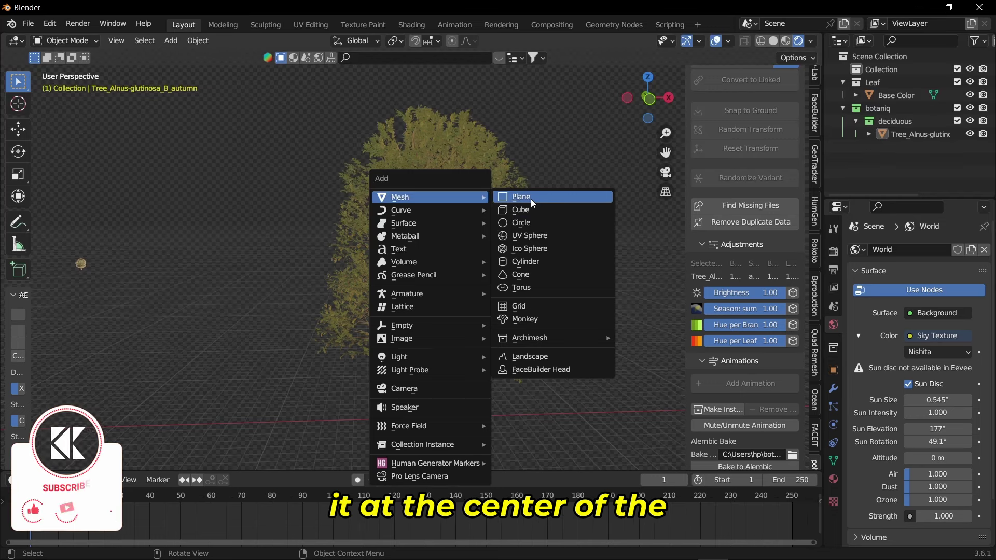
{"action": "left_click", "coordinate": [530, 198]}
{"action": "key", "text": "s"}
{"action": "left_click", "coordinate": [515, 310]}
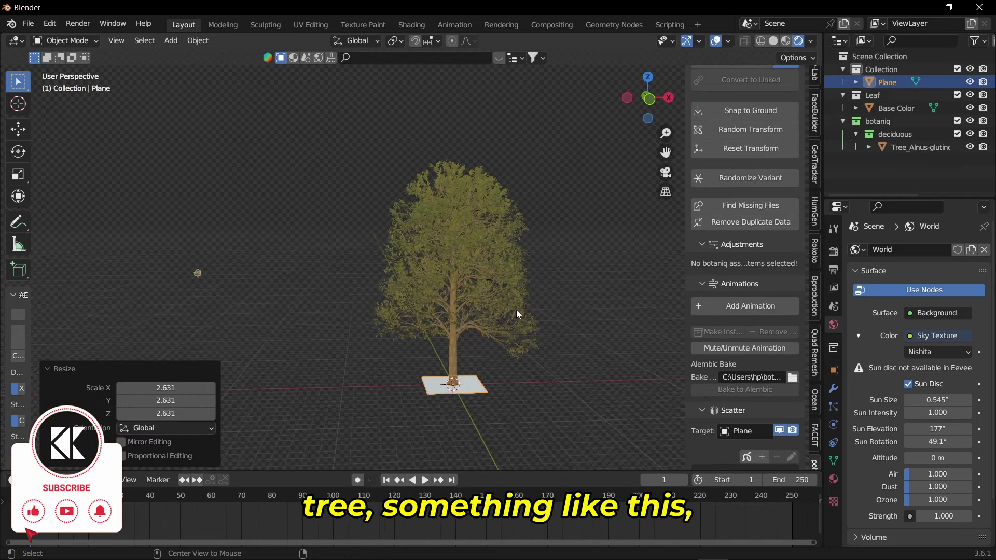
In front view, tilt the plane about 51°, raise it about 10.4 m into the tree's crown and enlarge it.
{"action": "key", "text": "KP_1"}
{"action": "key", "text": "r"}
{"action": "left_click", "coordinate": [519, 387]}
{"action": "key", "text": "g"}
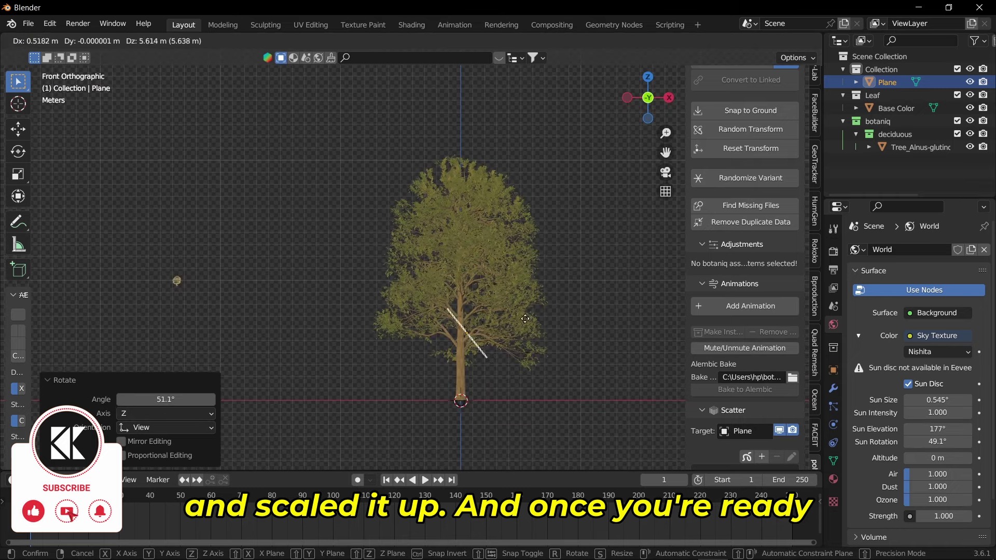
{"action": "left_click", "coordinate": [517, 271]}
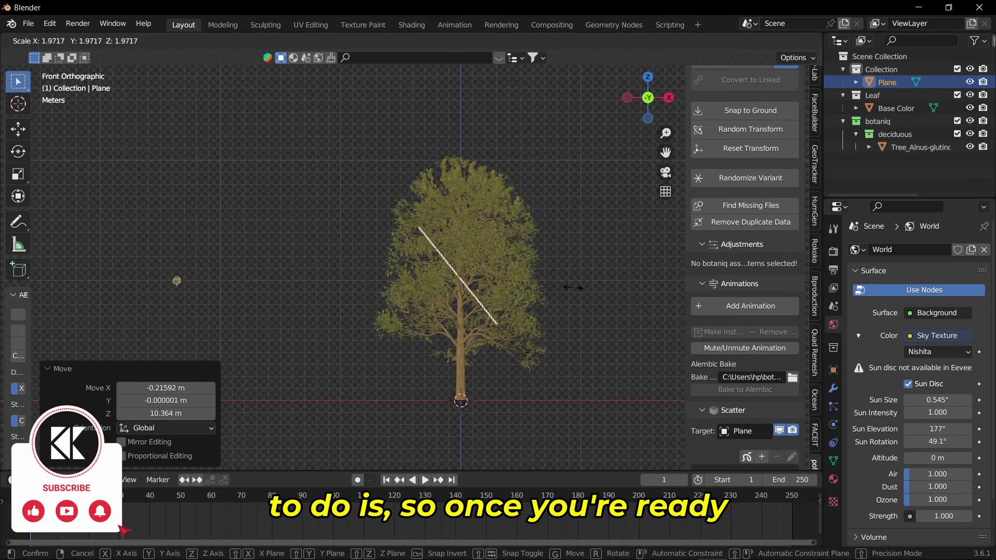
{"action": "right_click", "coordinate": [539, 275]}
{"action": "middle_click_drag", "start_coordinate": [539, 275], "coordinate": [446, 236]}
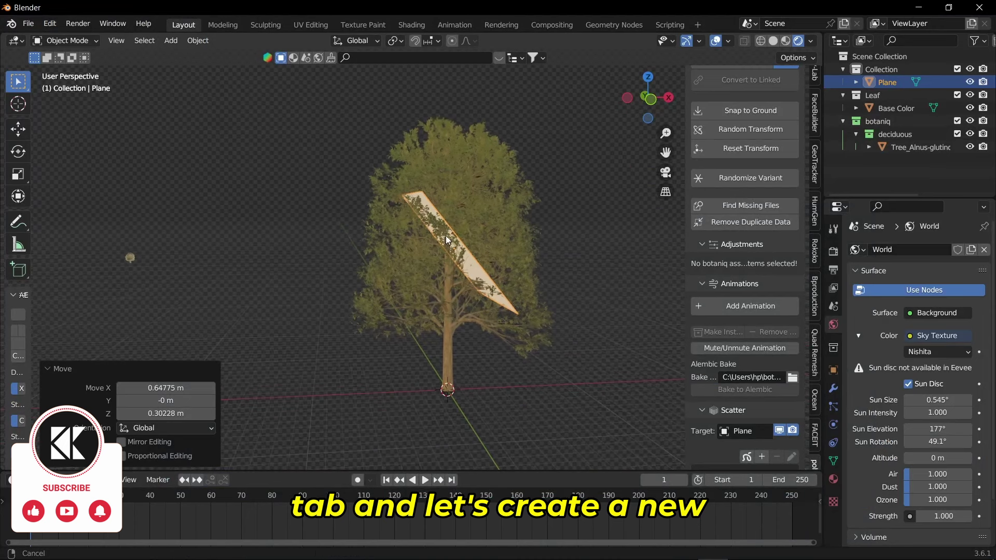
Add an emitter particle system to the plane and play back the animation.
{"action": "left_click", "coordinate": [833, 408]}
{"action": "left_click", "coordinate": [984, 249]}
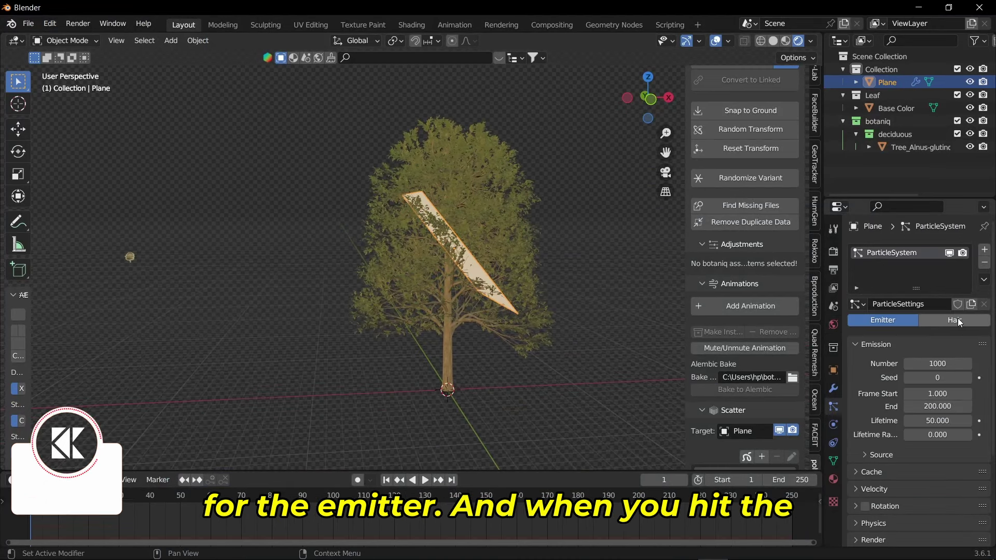
{"action": "key", "text": "space"}
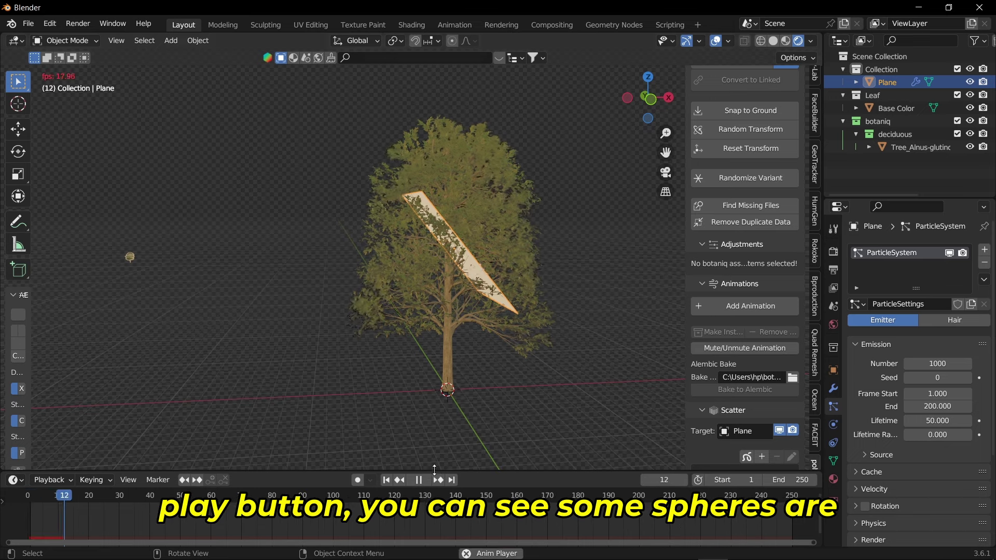
{"action": "mouse_move", "coordinate": [471, 361]}
{"action": "middle_mouse_down"}
{"action": "mouse_move", "coordinate": [413, 356]}
{"action": "mouse_move", "coordinate": [468, 348]}
{"action": "mouse_move", "coordinate": [469, 409]}
{"action": "mouse_move", "coordinate": [471, 388]}
{"action": "mouse_move", "coordinate": [444, 383]}
{"action": "mouse_move", "coordinate": [480, 377]}
{"action": "middle_mouse_up"}
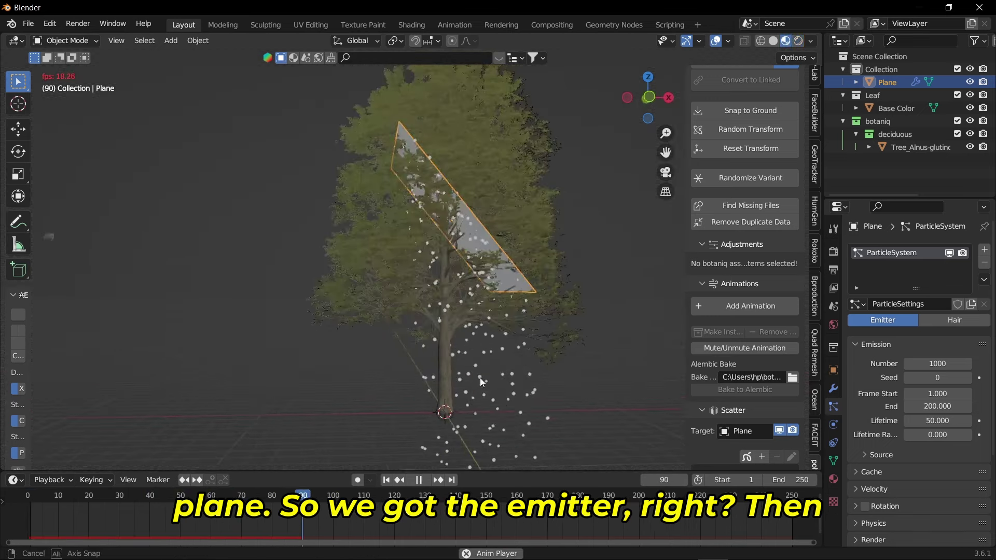
Set the scene's end frame to 500 and replay the falling particles from the first frame.
{"action": "left_click", "coordinate": [386, 479]}
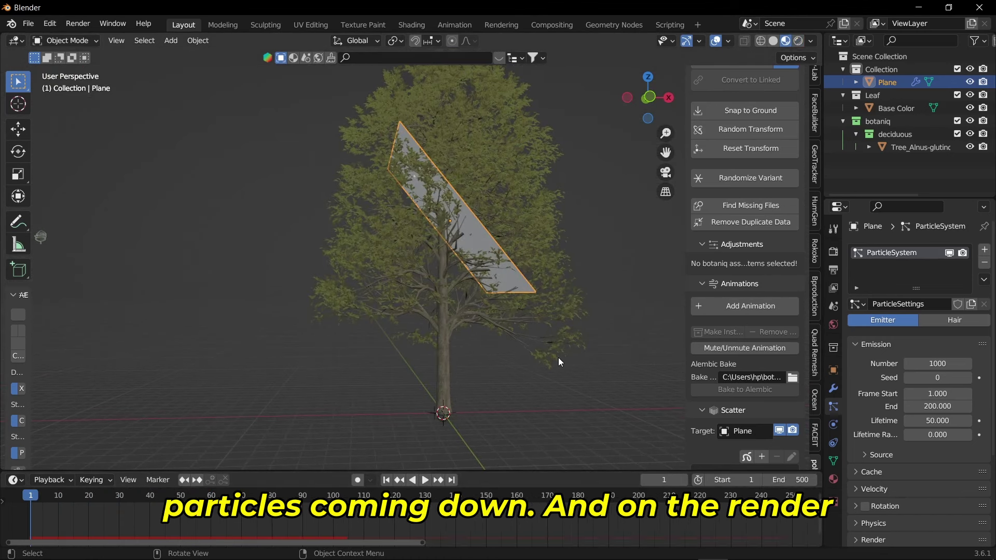
{"action": "middle_click_drag", "start_coordinate": [524, 372], "coordinate": [503, 378]}
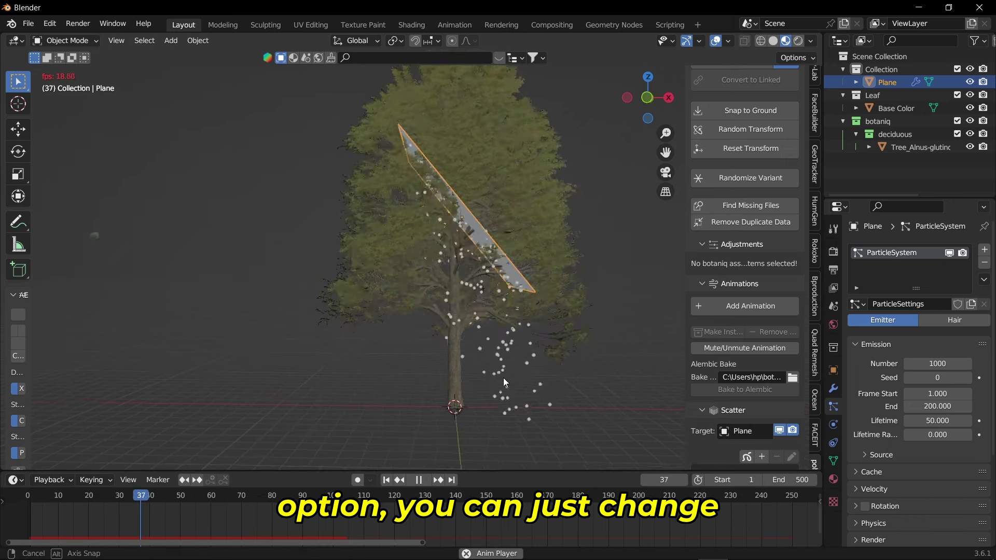
{"action": "key", "text": "space"}
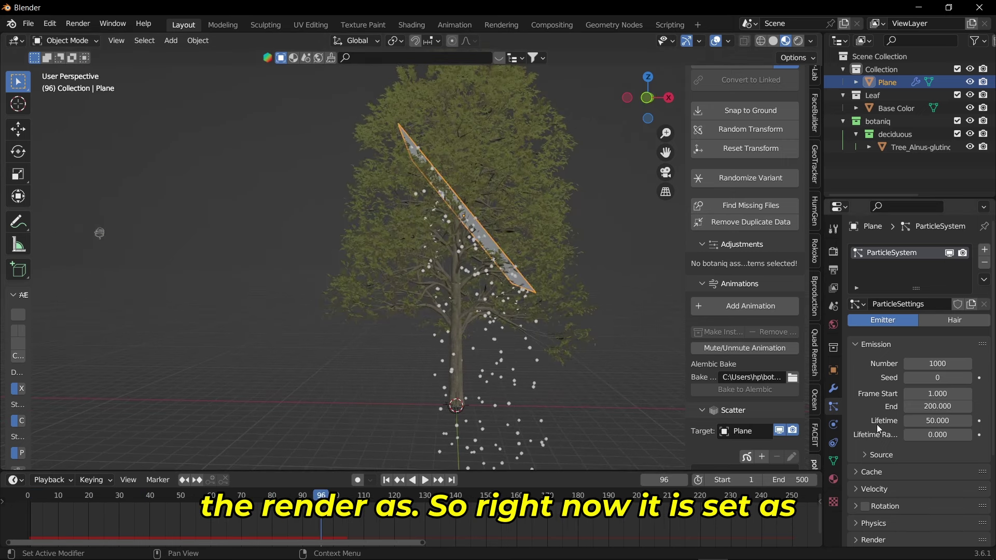
Render the particles as a collection using the Leaf collection as instances, with a scale of 0.260.
{"action": "scroll", "coordinate": [877, 425], "scroll_direction": "down", "scroll_amount": 5}
{"action": "left_click", "coordinate": [874, 418]}
{"action": "left_click", "coordinate": [938, 437]}
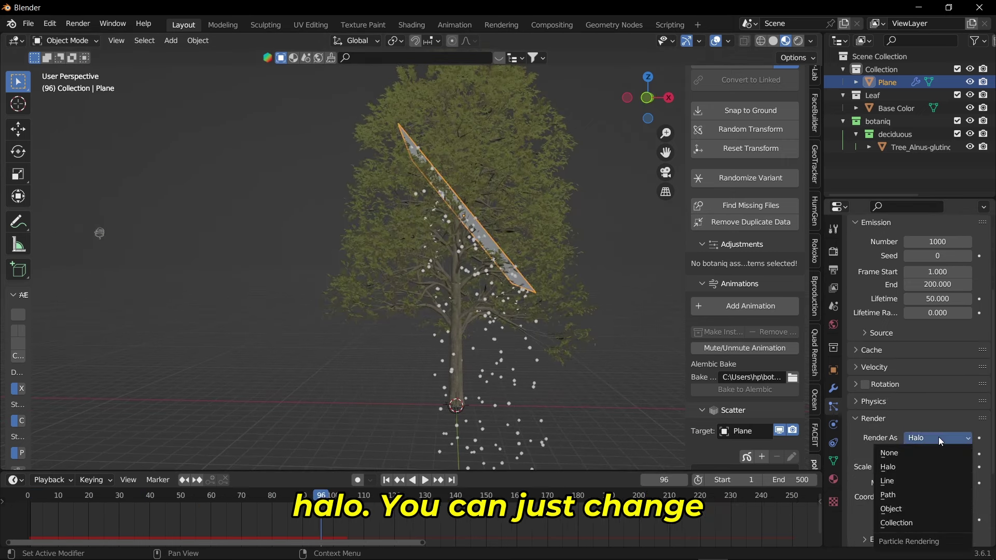
{"action": "left_click", "coordinate": [896, 523]}
{"action": "scroll", "coordinate": [913, 493], "scroll_direction": "down", "scroll_amount": 3}
{"action": "left_click", "coordinate": [939, 470]}
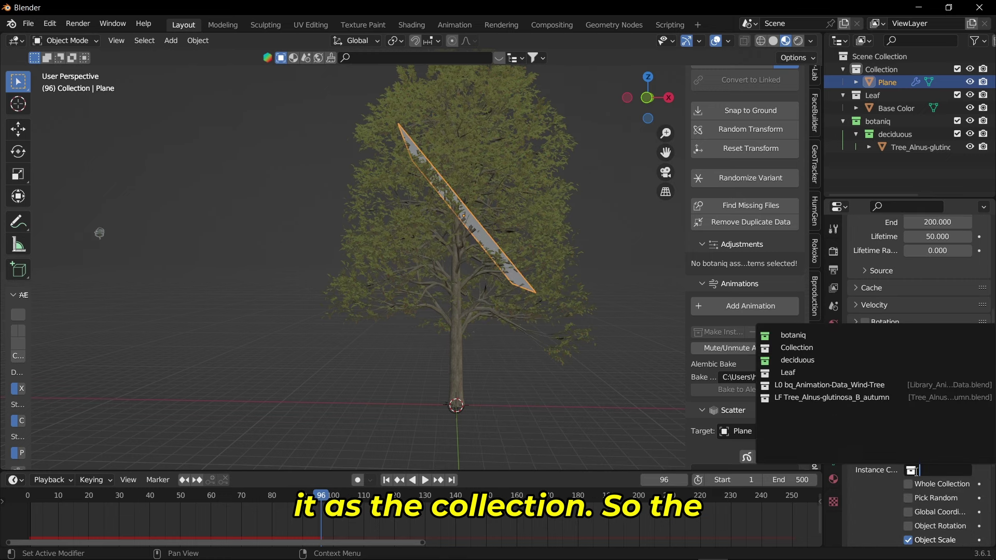
{"action": "left_click", "coordinate": [787, 372]}
{"action": "scroll", "coordinate": [563, 342], "scroll_direction": "up", "scroll_amount": 2}
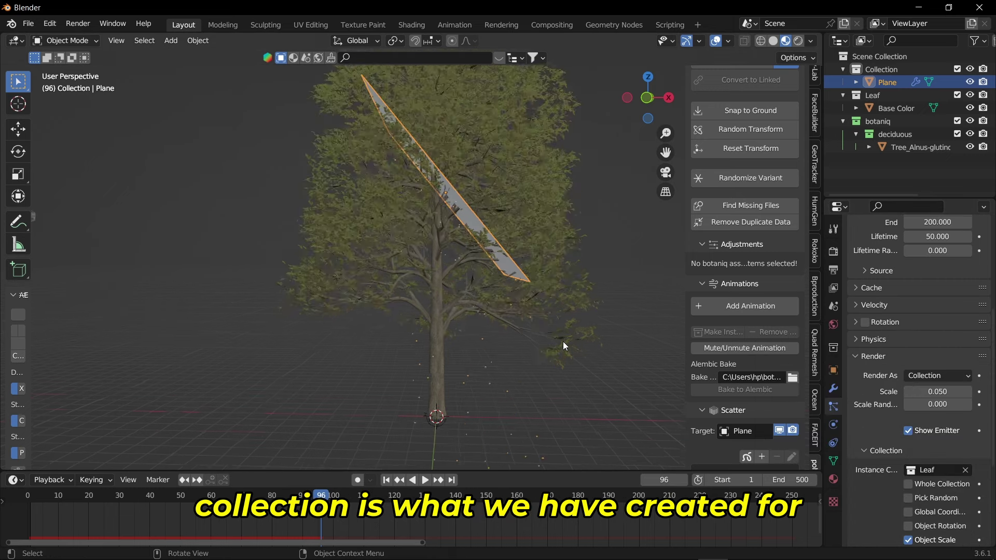
{"action": "left_click_drag", "start_coordinate": [927, 392], "coordinate": [949, 391]}
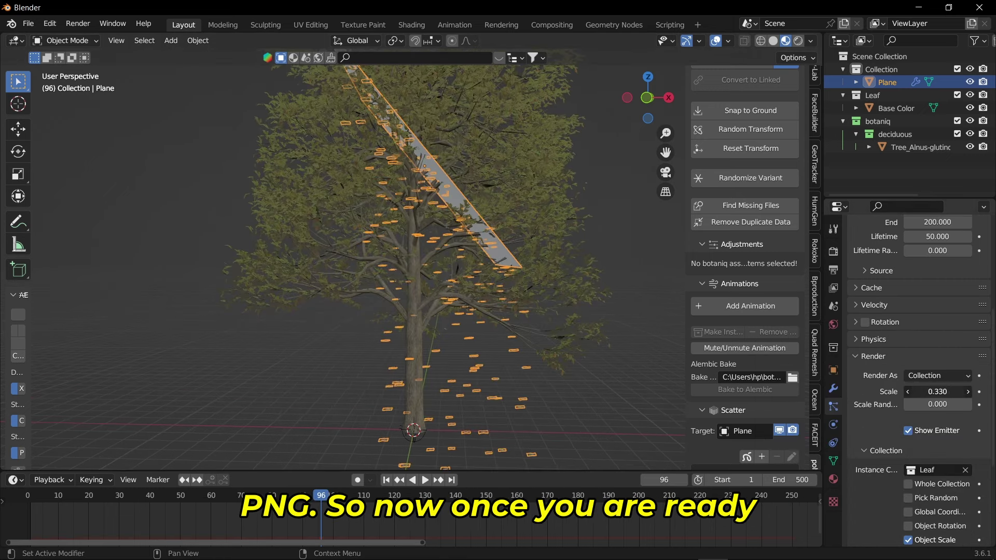
Check the leaf particles around the tree up close and set their scale to 0.440 with scale randomness 0.343.
{"action": "scroll", "coordinate": [584, 367], "scroll_direction": "up", "scroll_amount": 8}
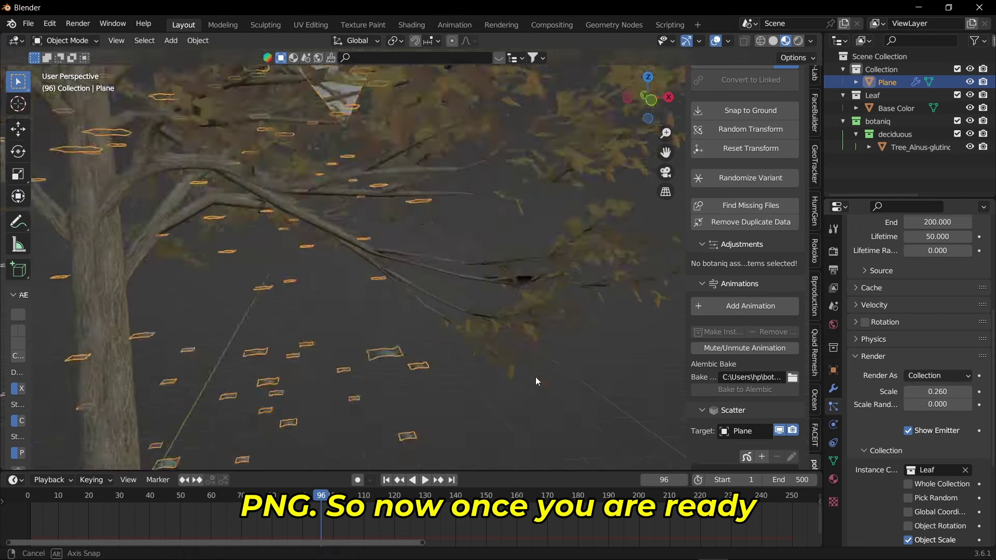
{"action": "middle_click_drag", "start_coordinate": [458, 373], "coordinate": [566, 372]}
{"action": "scroll", "coordinate": [314, 310], "scroll_direction": "down", "scroll_amount": 8}
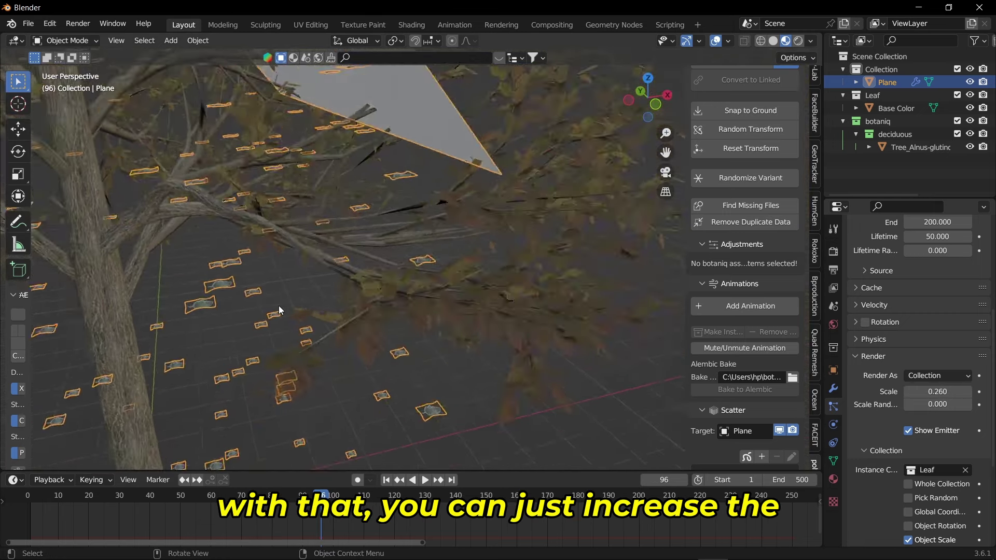
{"action": "middle_click_drag", "start_coordinate": [203, 269], "coordinate": [382, 281]}
{"action": "scroll", "coordinate": [382, 277], "scroll_direction": "down", "scroll_amount": 5}
{"action": "left_click", "coordinate": [514, 340]}
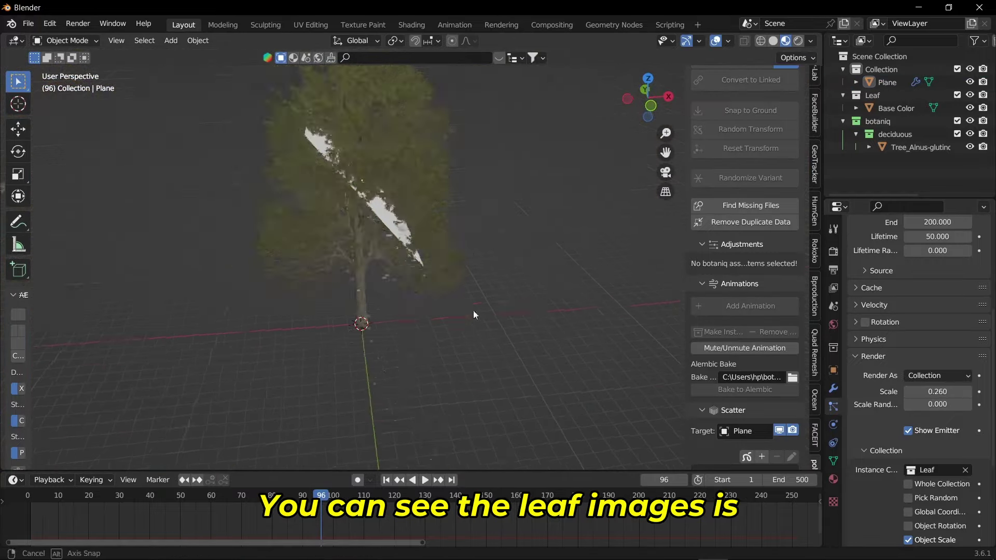
{"action": "scroll", "coordinate": [473, 310], "scroll_direction": "up", "scroll_amount": 3}
{"action": "middle_click_drag", "start_coordinate": [465, 292], "coordinate": [546, 244], "text": "shift"}
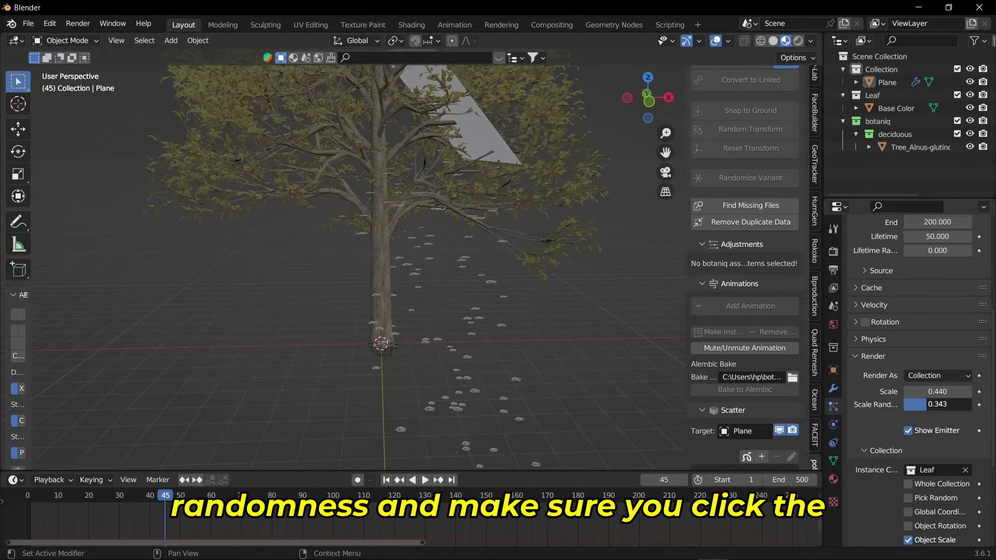
Enable rotation for the leaf particles and expand its settings.
{"action": "scroll", "coordinate": [881, 343], "scroll_direction": "up", "scroll_amount": 1}
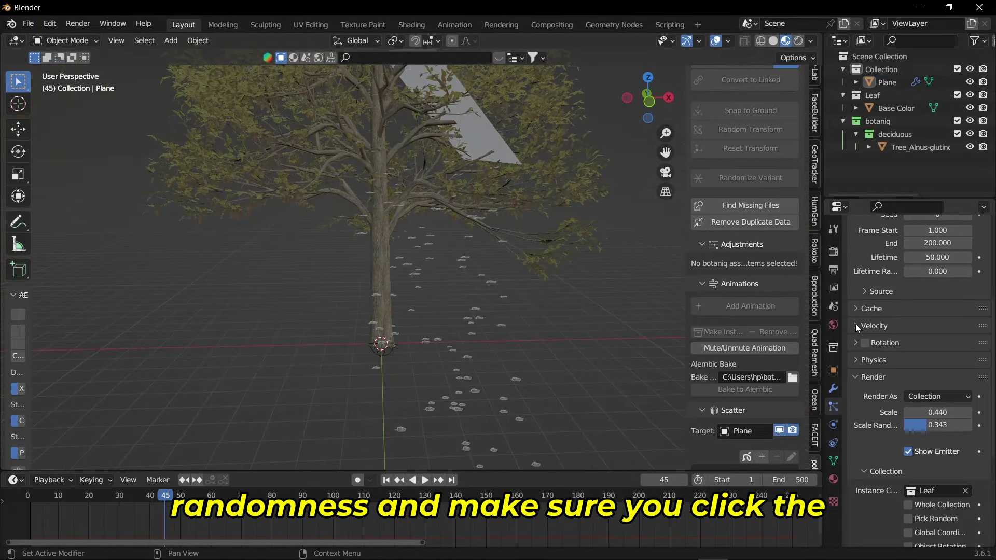
{"action": "left_click", "coordinate": [855, 326]}
{"action": "left_click", "coordinate": [855, 326]}
{"action": "left_click", "coordinate": [865, 343]}
{"action": "left_click", "coordinate": [899, 345]}
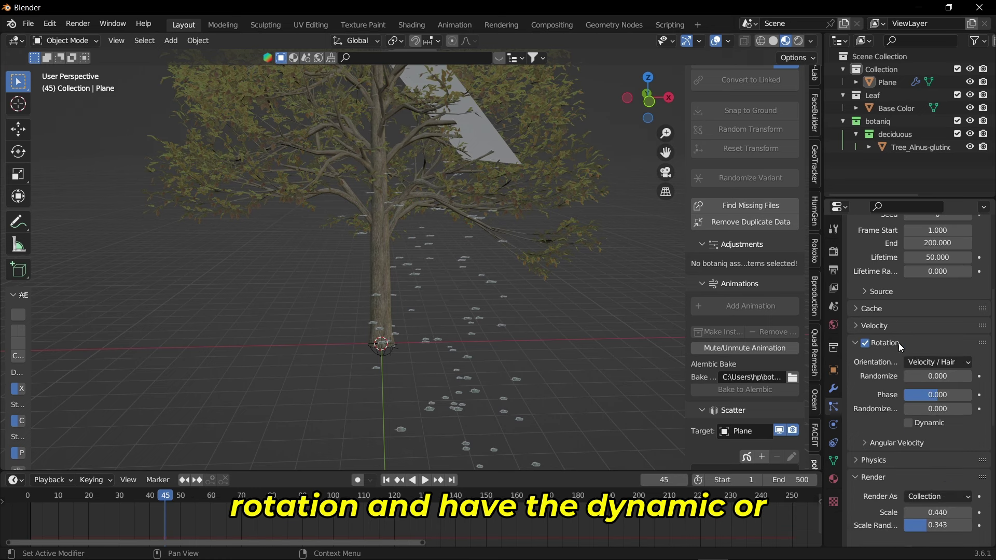
{"action": "left_click", "coordinate": [871, 445]}
{"action": "left_click", "coordinate": [871, 445]}
Set the particles' rotation randomize to 1.000 and the emission frame start to -100, and play the result.
{"action": "scroll", "coordinate": [913, 363], "scroll_direction": "up", "scroll_amount": 8}
{"action": "scroll", "coordinate": [935, 348], "scroll_direction": "down", "scroll_amount": 7}
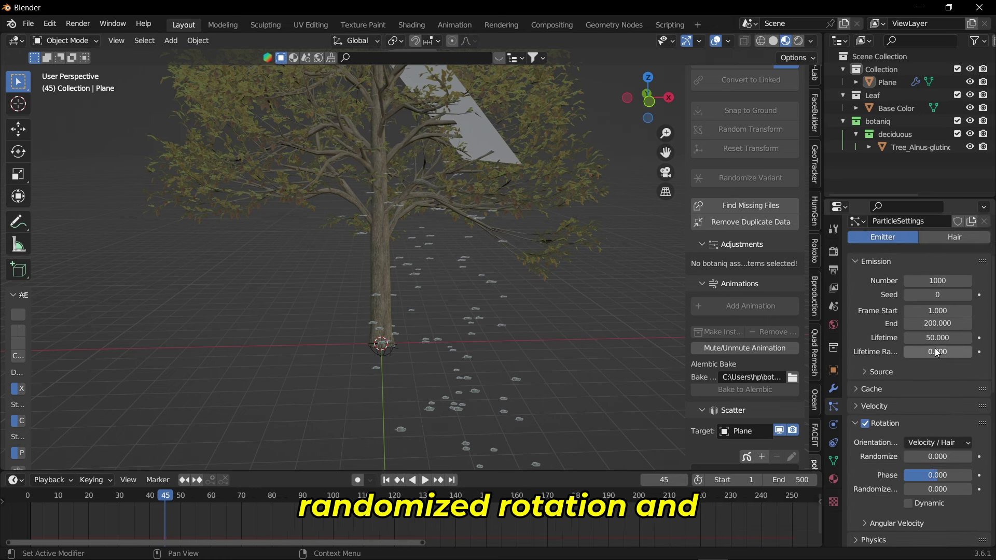
{"action": "left_click", "coordinate": [864, 340]}
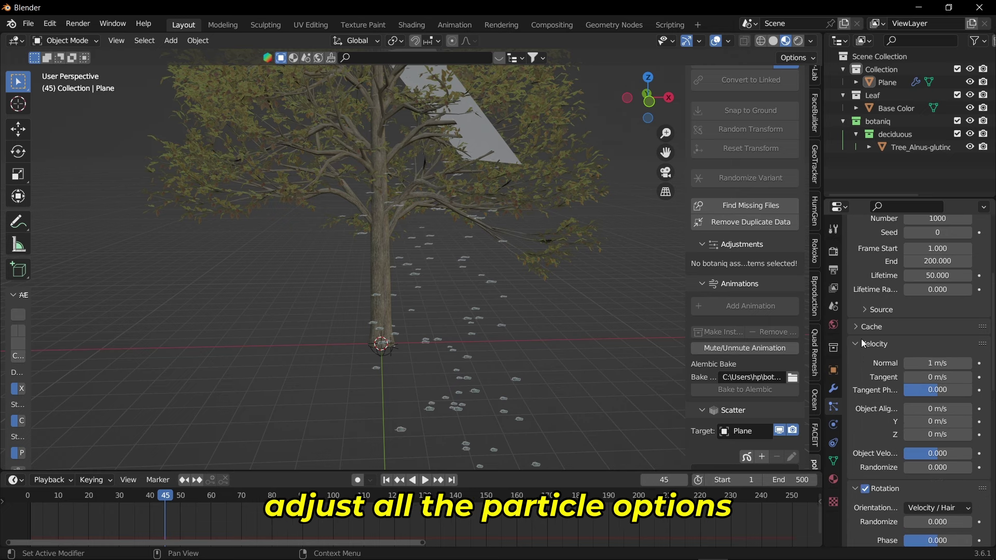
{"action": "left_click", "coordinate": [866, 339]}
{"action": "left_click_drag", "start_coordinate": [929, 394], "coordinate": [975, 394]}
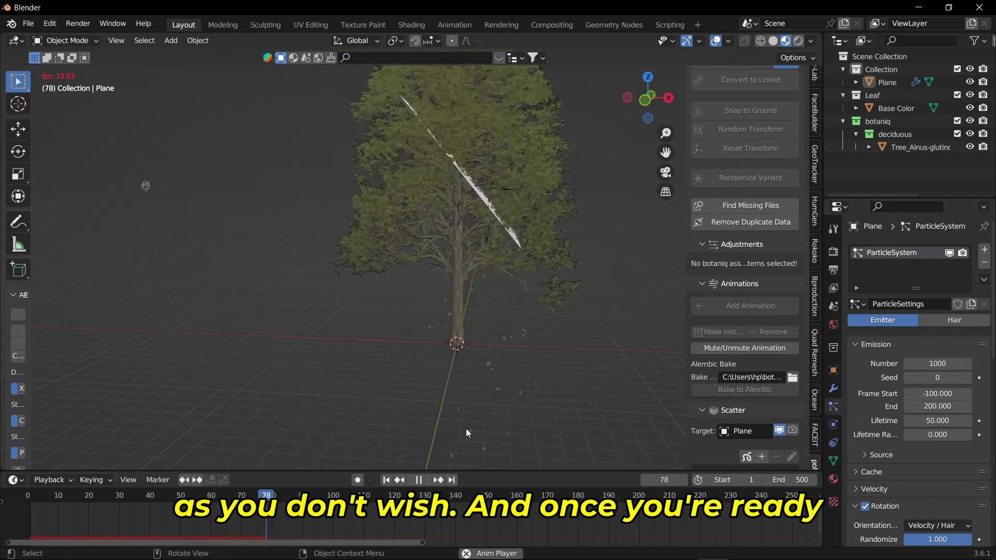
{"action": "middle_click_drag", "start_coordinate": [466, 429], "coordinate": [508, 377]}
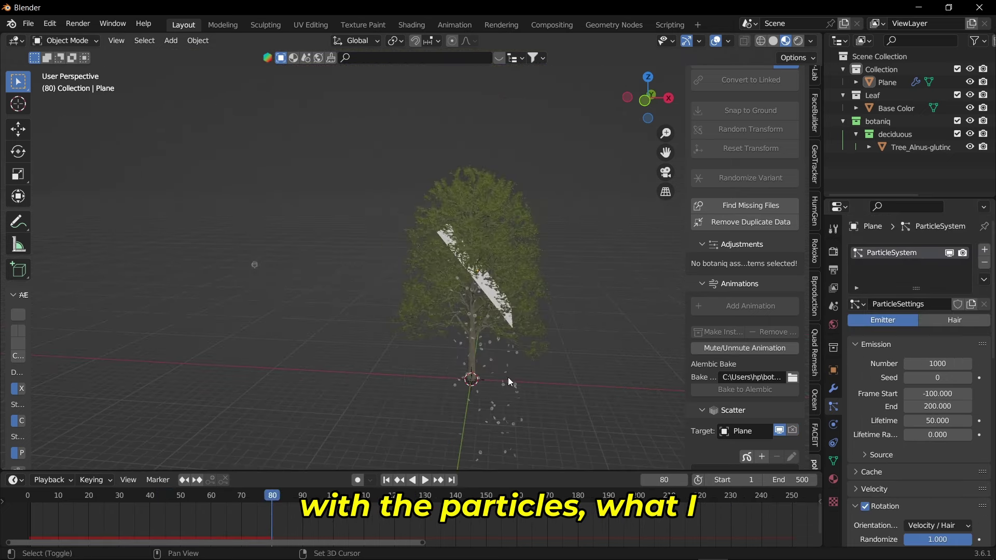
Add a Wind force field at the base of the tree.
{"action": "key", "text": "shift+a"}
{"action": "mouse_move", "coordinate": [565, 494]}
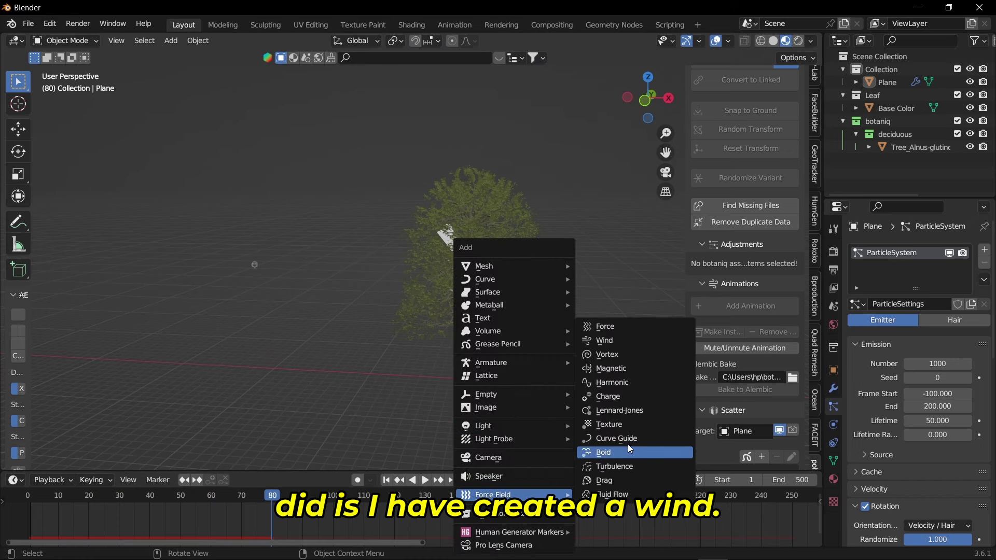
{"action": "left_click", "coordinate": [621, 341]}
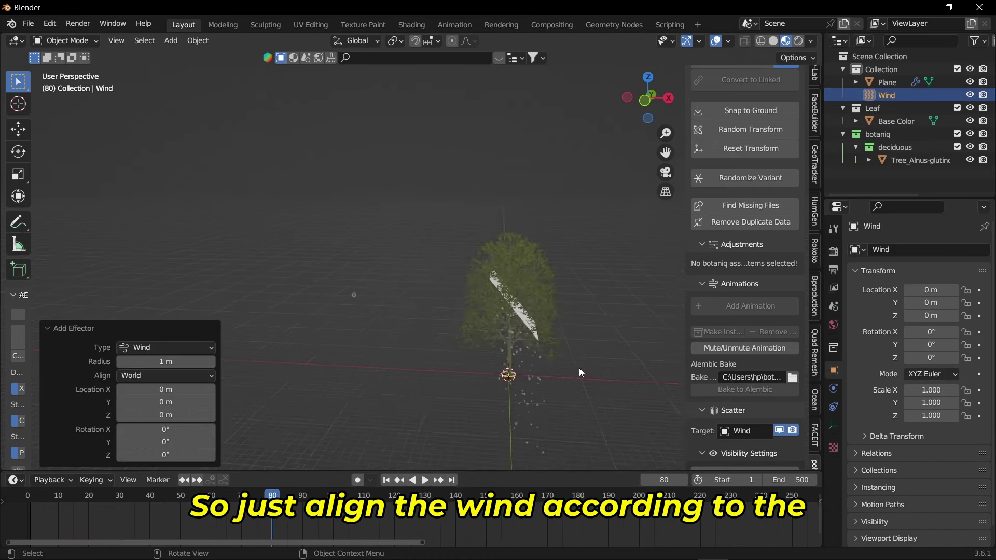
Place the wind beside the crown at about X 11.5 m, Z 9 m, rotate it about -103° around Y and scale it by 1.705.
{"action": "key", "text": "KP_1"}
{"action": "middle_click_drag", "start_coordinate": [589, 374], "coordinate": [562, 292], "text": "shift"}
{"action": "key", "text": "r"}
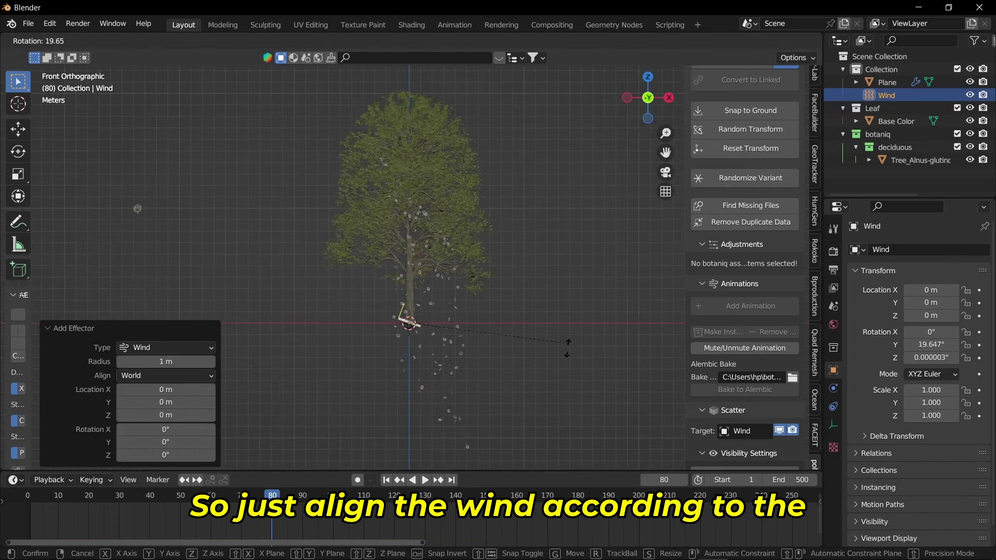
{"action": "key", "text": "Return"}
{"action": "key", "text": "s"}
{"action": "left_click", "coordinate": [668, 228]}
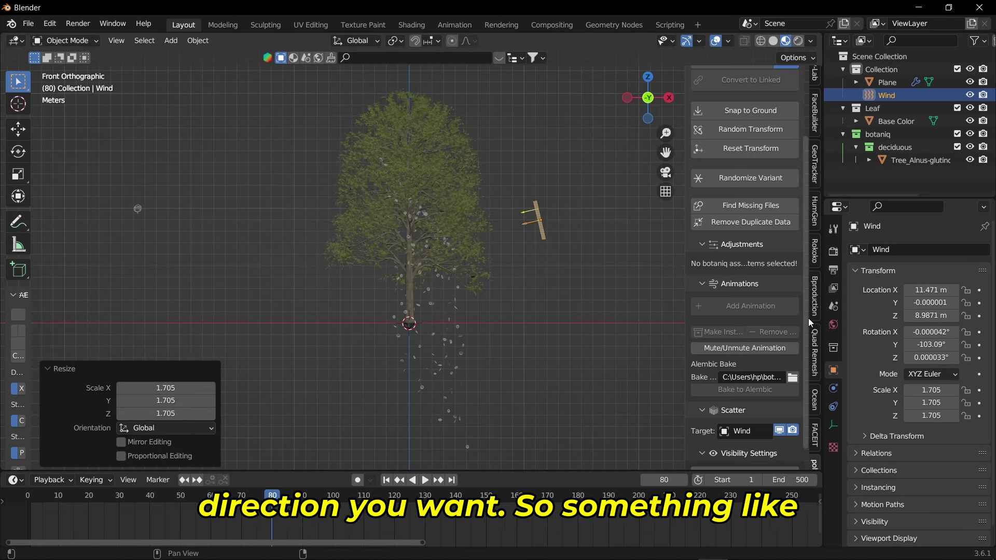
Set the wind's strength to 12.200 during playback and replay the animation from the first frame.
{"action": "key", "text": "space"}
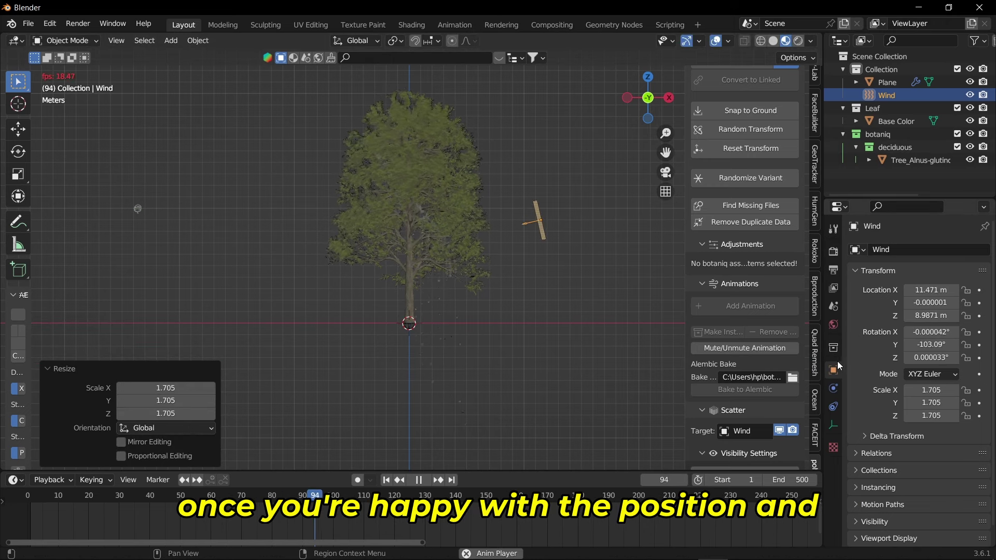
{"action": "left_click", "coordinate": [833, 389]}
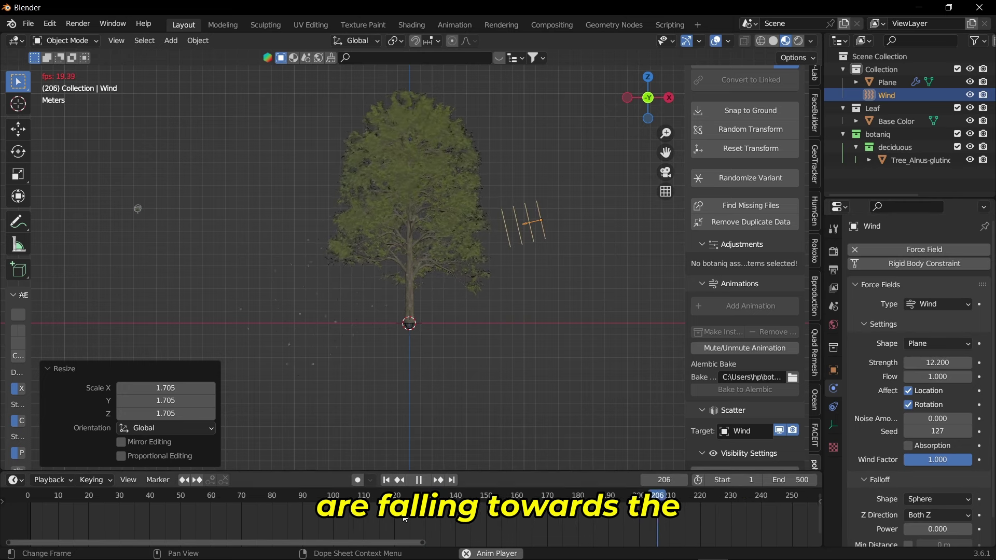
{"action": "left_click", "coordinate": [385, 481]}
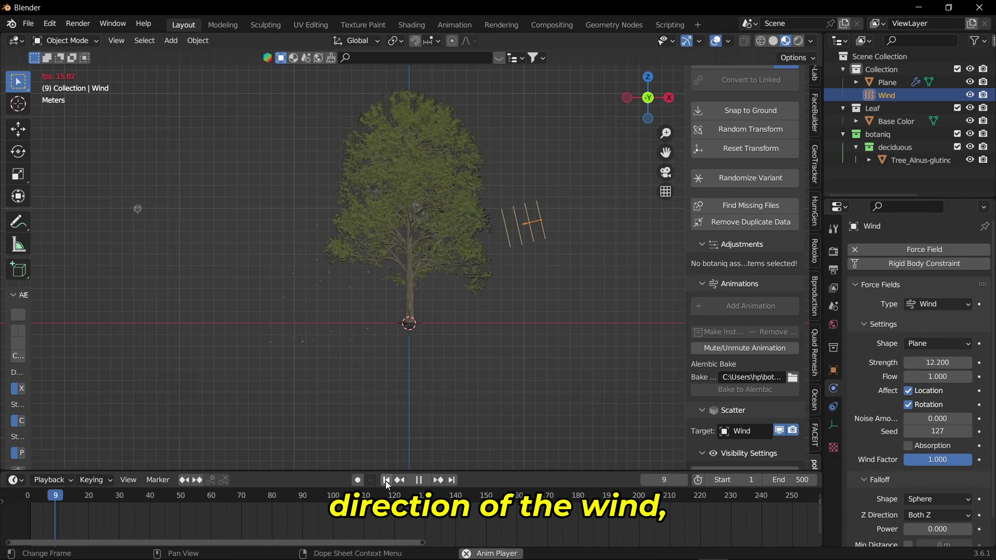
{"action": "key", "text": "space"}
Scale the emitter plane up by about 1.5 and replay the leaf fall from the first frame.
{"action": "left_click", "coordinate": [475, 293]}
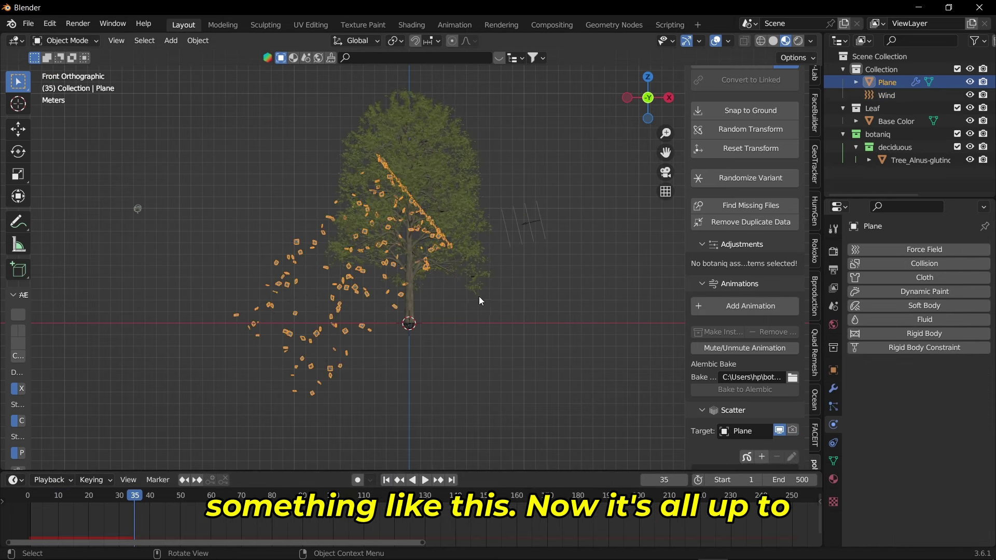
{"action": "key", "text": "s"}
{"action": "left_click", "coordinate": [530, 328]}
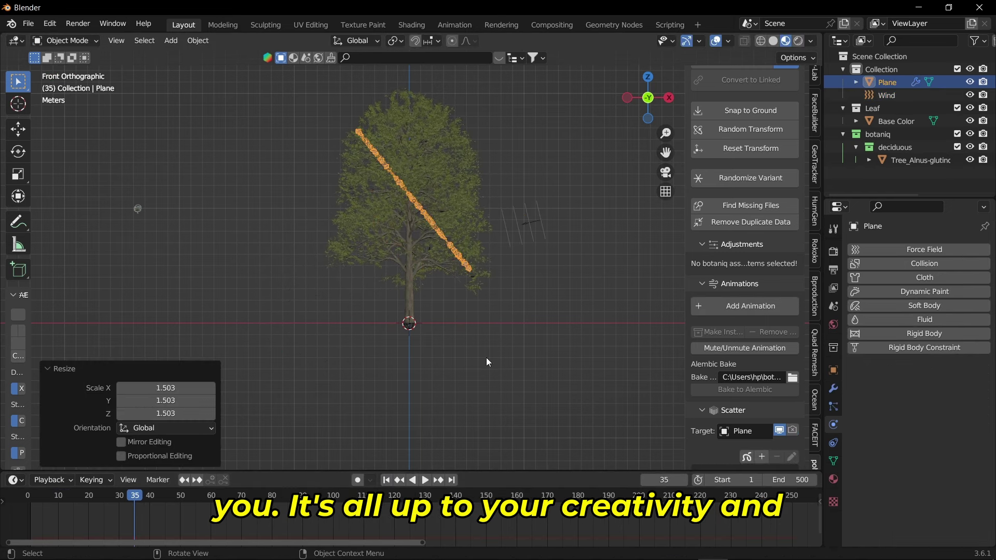
{"action": "left_click", "coordinate": [524, 372]}
{"action": "key", "text": "space"}
{"action": "key", "text": "space"}
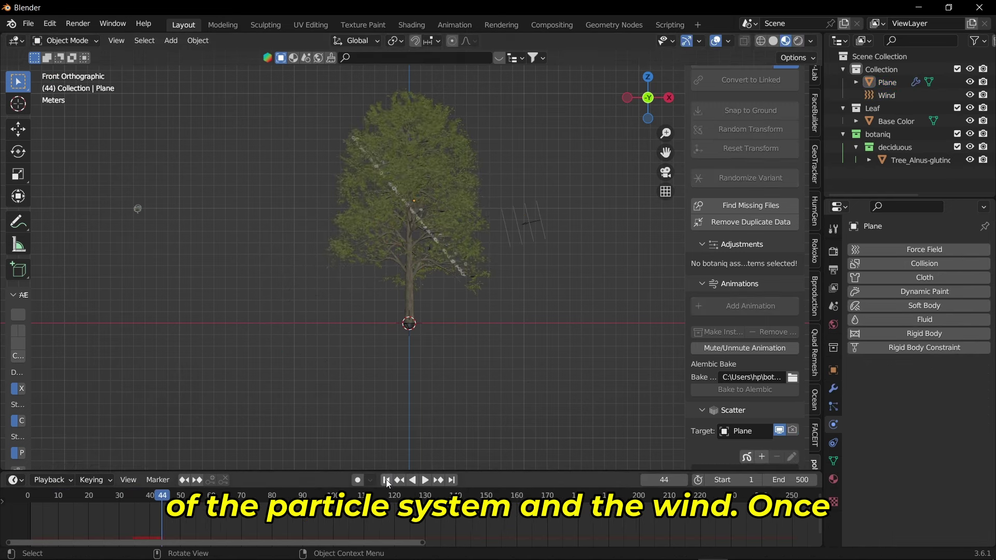
{"action": "left_click", "coordinate": [386, 479]}
{"action": "key", "text": "space"}
{"action": "middle_click_drag", "start_coordinate": [497, 343], "coordinate": [486, 326]}
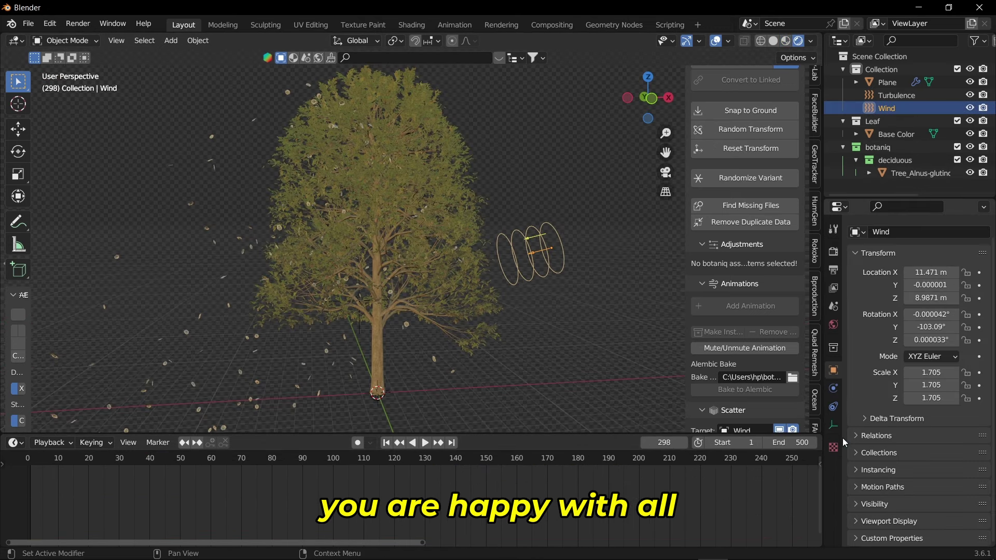
Set the wind force field's strength to 8.
{"action": "left_click", "coordinate": [833, 389]}
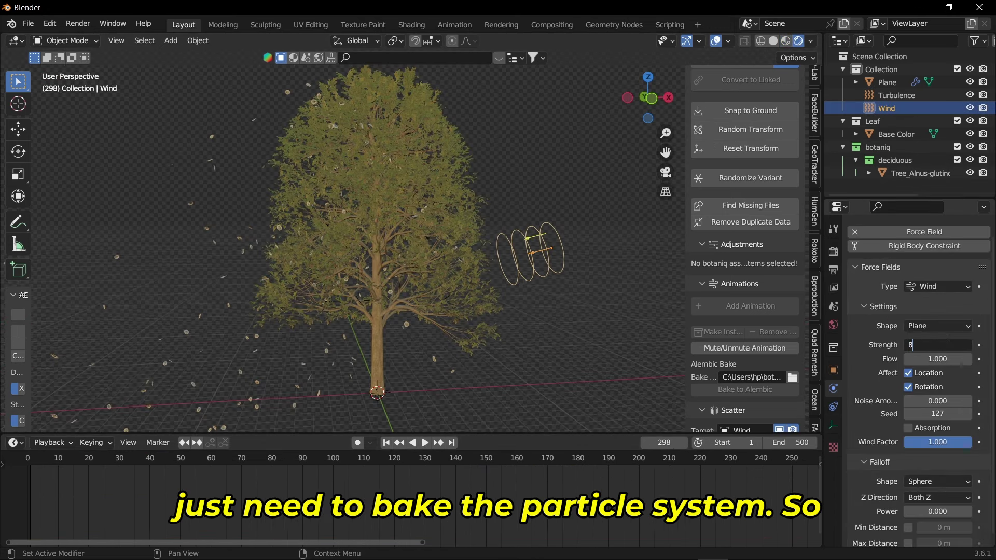
{"action": "left_click", "coordinate": [569, 403]}
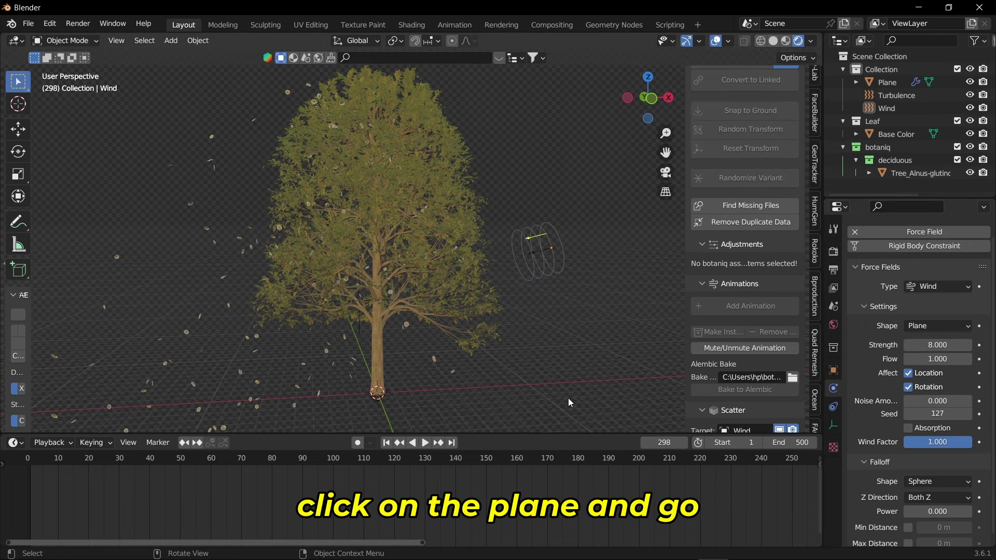
Bake the particle system cache of the emitter plane and deselect the plane.
{"action": "left_click", "coordinate": [436, 356]}
{"action": "left_click", "coordinate": [836, 409]}
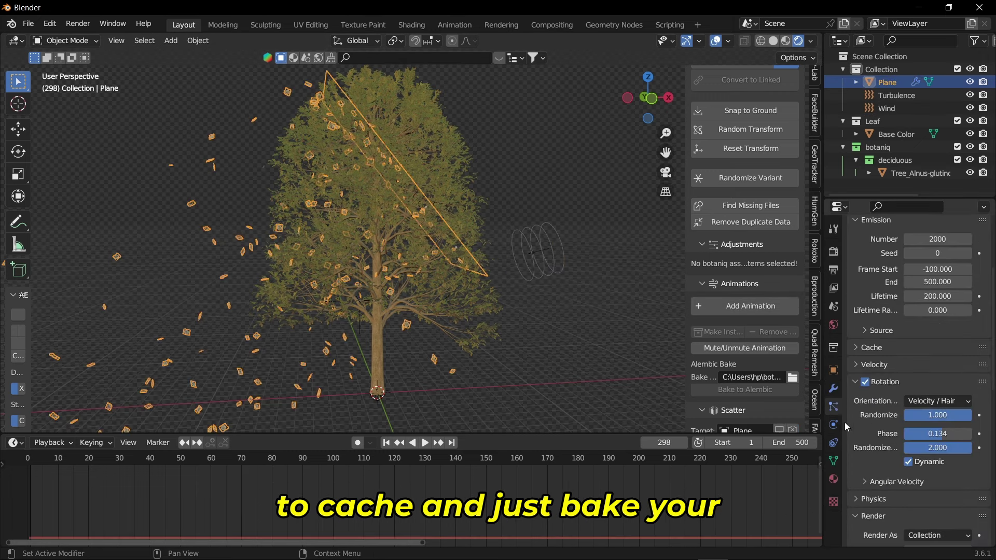
{"action": "left_click", "coordinate": [870, 348]}
{"action": "scroll", "coordinate": [894, 469], "scroll_direction": "down", "scroll_amount": 4}
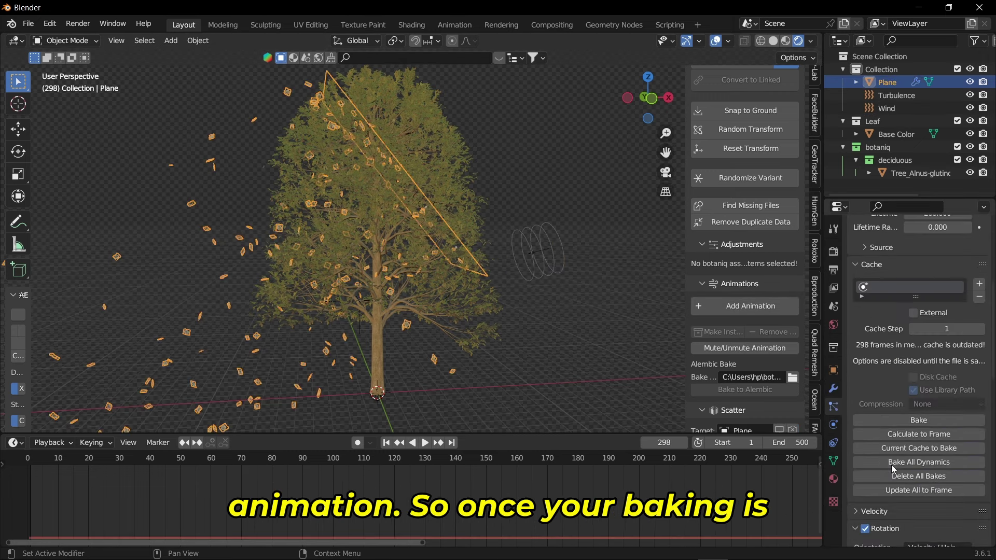
{"action": "scroll", "coordinate": [893, 470], "scroll_direction": "down", "scroll_amount": 3}
{"action": "left_click", "coordinate": [916, 358]}
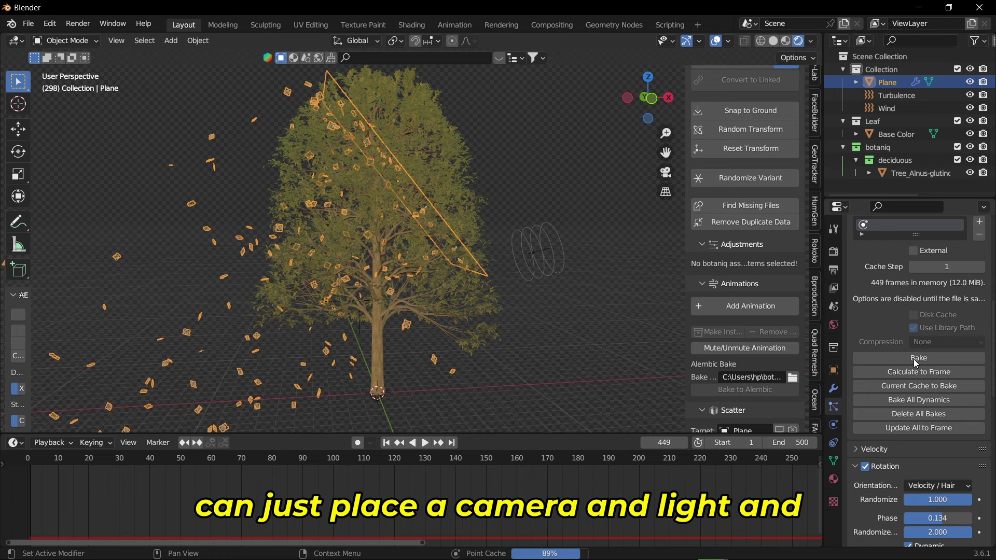
{"action": "left_click", "coordinate": [541, 364]}
Add a camera at the base of the tree and scale it up uniformly by about 7.878.
{"action": "scroll", "coordinate": [509, 334], "scroll_direction": "down", "scroll_amount": 4}
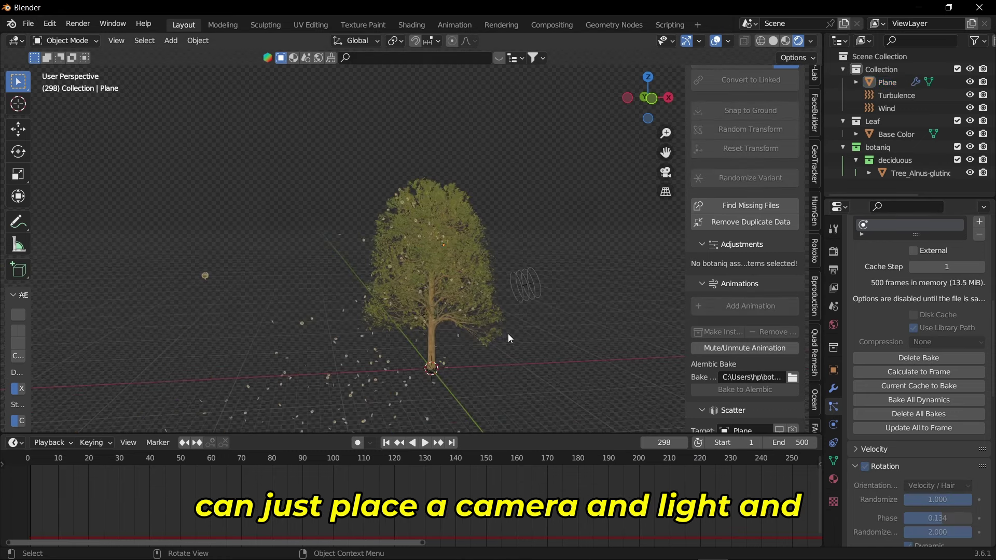
{"action": "key", "text": "shift+a"}
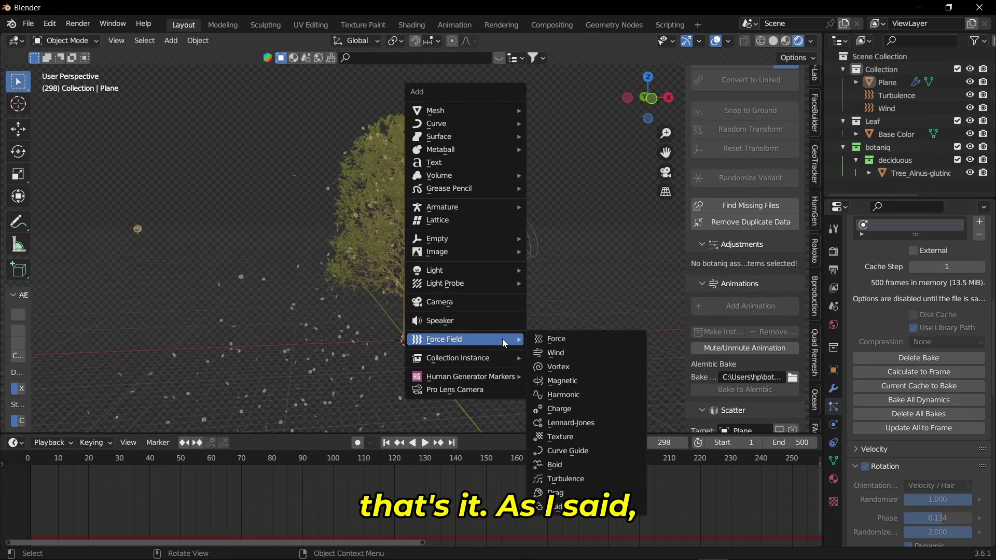
{"action": "left_click", "coordinate": [433, 303]}
{"action": "scroll", "coordinate": [427, 301], "scroll_direction": "down", "scroll_amount": 3}
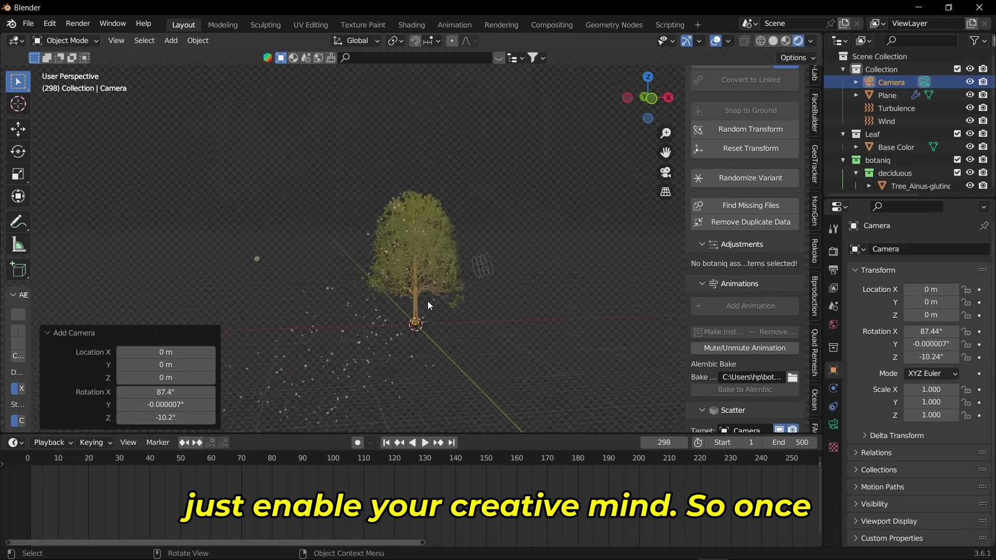
{"action": "key", "text": "s"}
{"action": "left_click", "coordinate": [146, 262]}
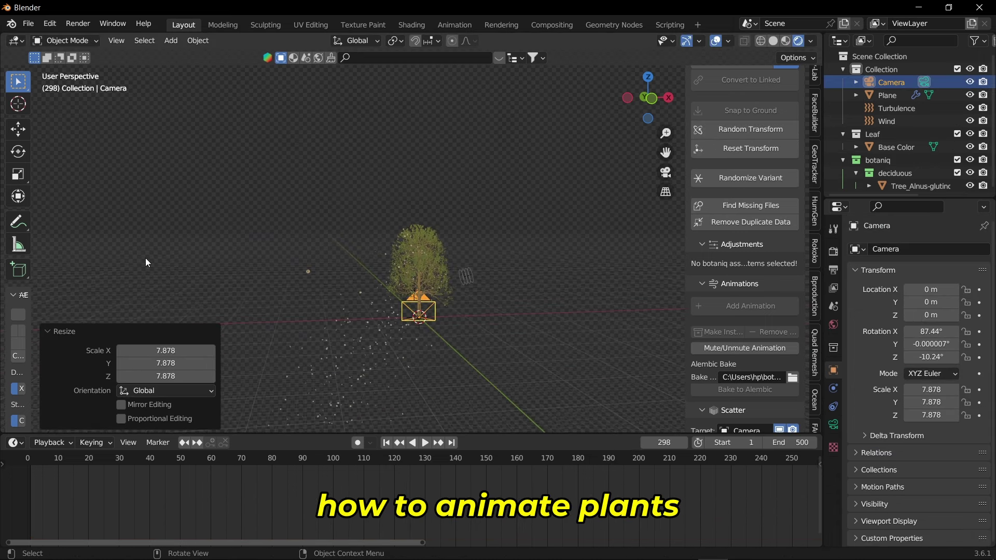
Reset all of the camera's rotation values to their defaults.
{"action": "scroll", "coordinate": [820, 92], "scroll_direction": "up", "scroll_amount": 7}
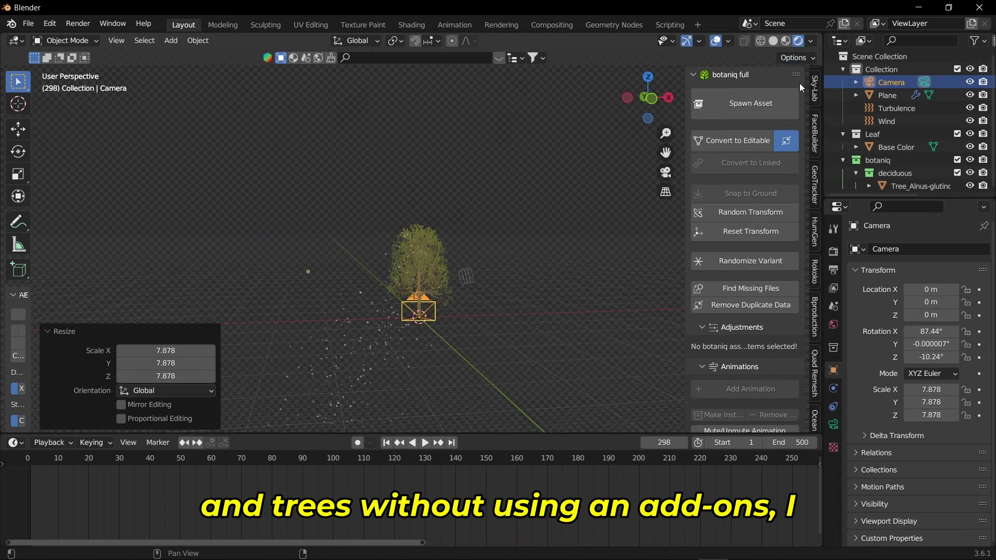
{"action": "scroll", "coordinate": [820, 105], "scroll_direction": "up", "scroll_amount": 3}
{"action": "scroll", "coordinate": [820, 105], "scroll_direction": "up", "scroll_amount": 5}
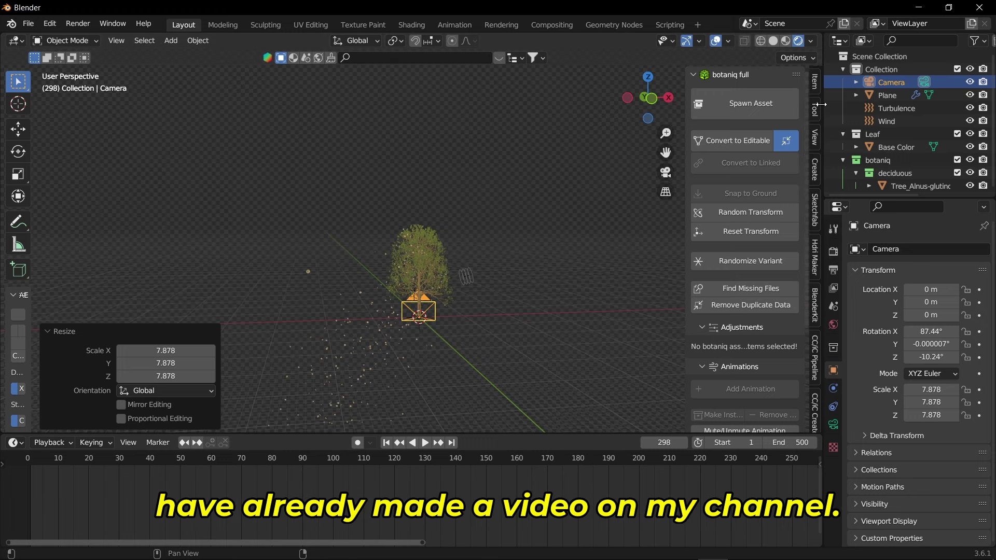
{"action": "left_click", "coordinate": [818, 83]}
{"action": "left_click", "coordinate": [815, 136]}
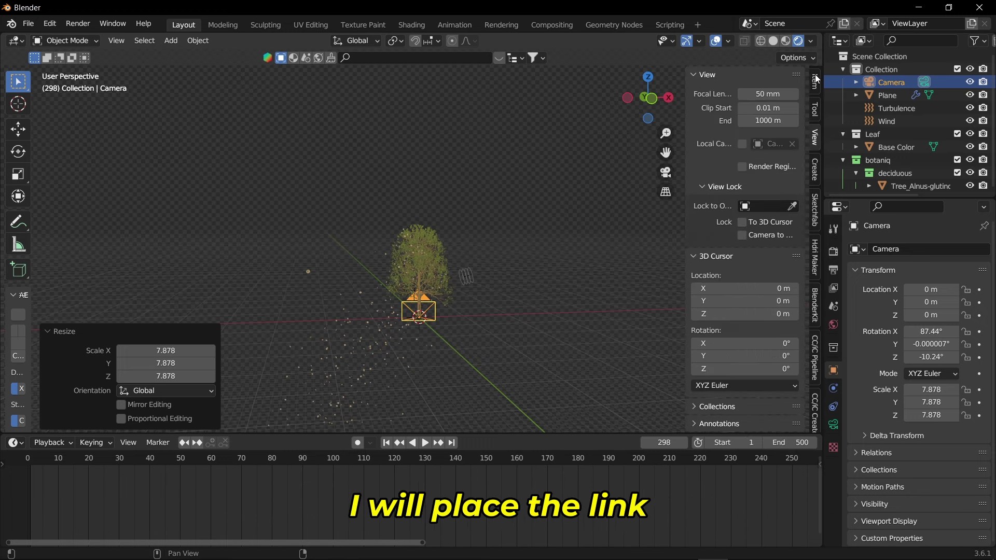
{"action": "left_click", "coordinate": [815, 79]}
{"action": "right_click", "coordinate": [760, 172]}
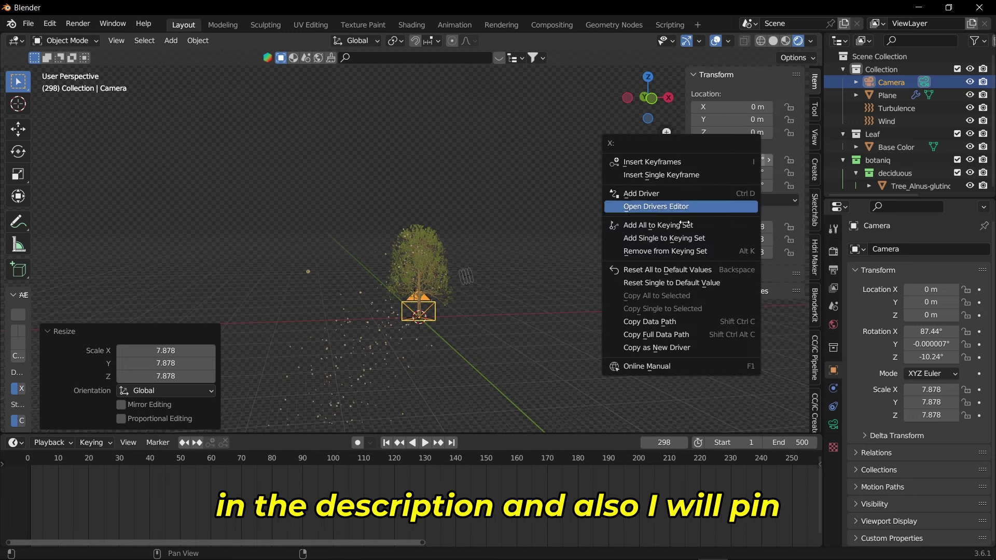
{"action": "right_click", "coordinate": [744, 161]}
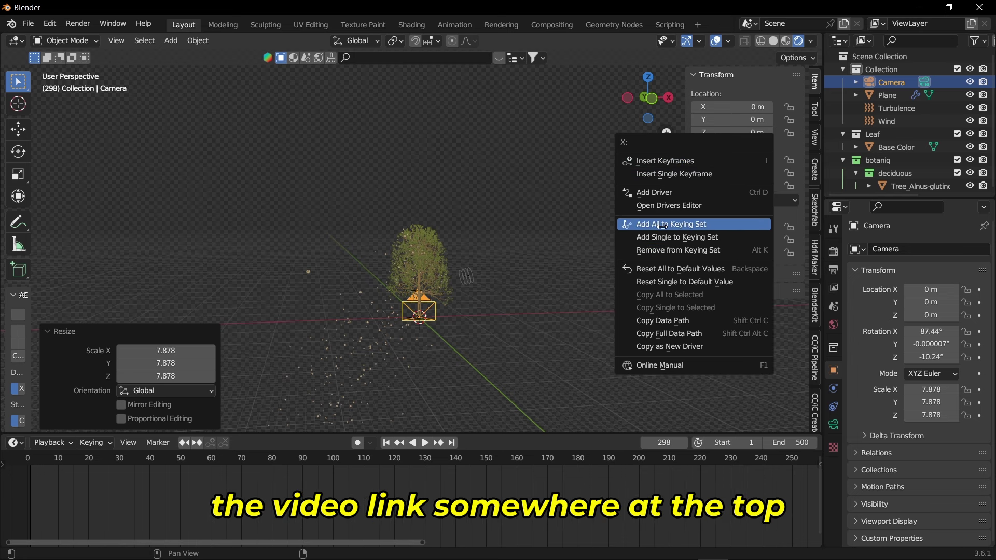
{"action": "left_click", "coordinate": [678, 268]}
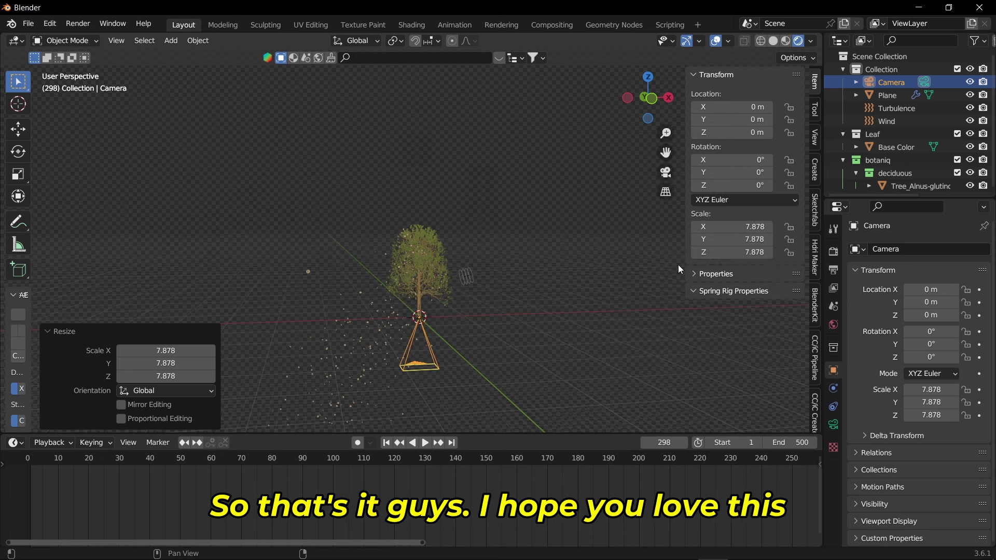
Rotate the camera 90° around X in the left orthographic view.
{"action": "key", "text": "ctrl+KP_3"}
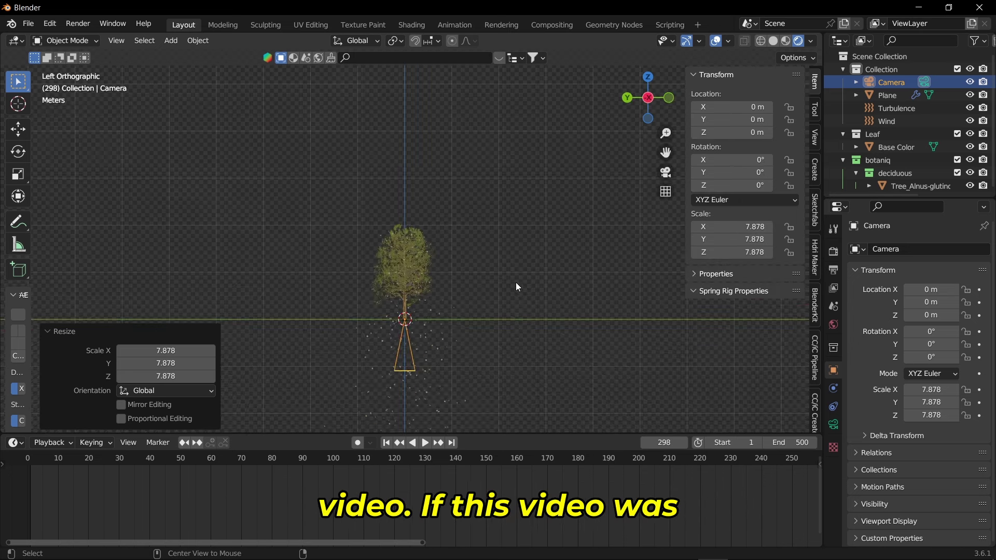
{"action": "key", "text": "r"}
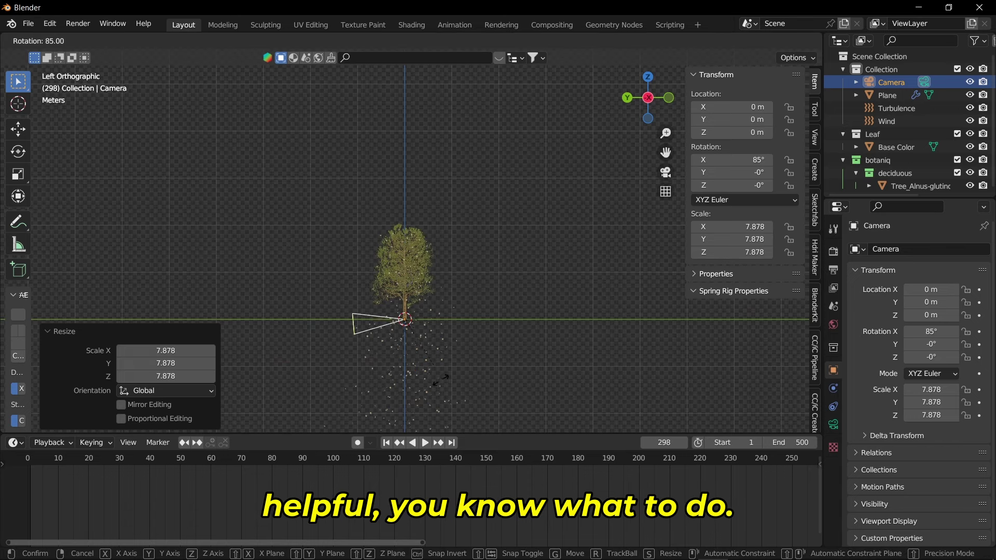
{"action": "left_click", "coordinate": [441, 378]}
Split the 3D viewport into two side by side, enlarge them over the timeline, and show the camera's view in one.
{"action": "key", "text": "KP_1"}
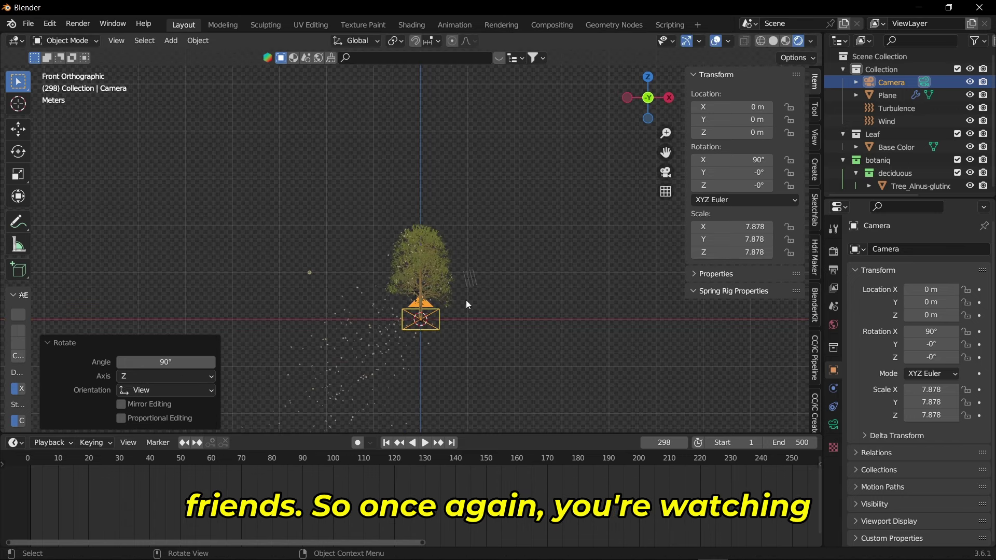
{"action": "left_click_drag", "start_coordinate": [1, 36], "coordinate": [422, 451]}
{"action": "left_click_drag", "start_coordinate": [477, 435], "coordinate": [469, 530]}
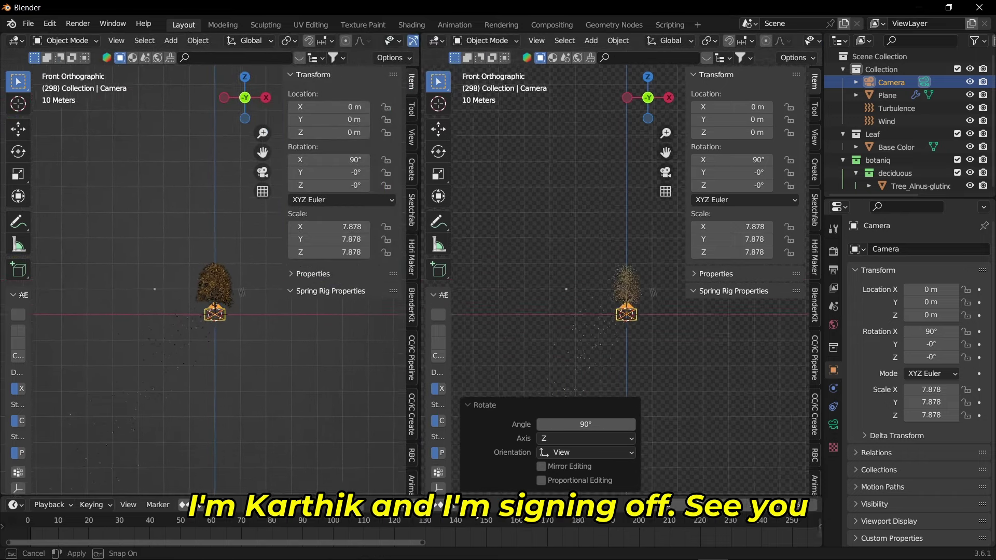
{"action": "key", "text": "KP_0"}
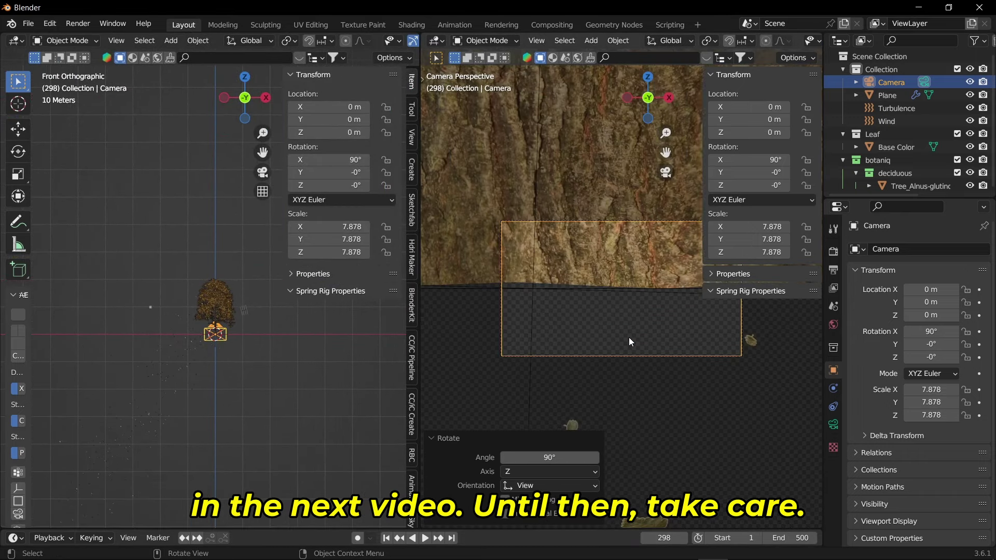